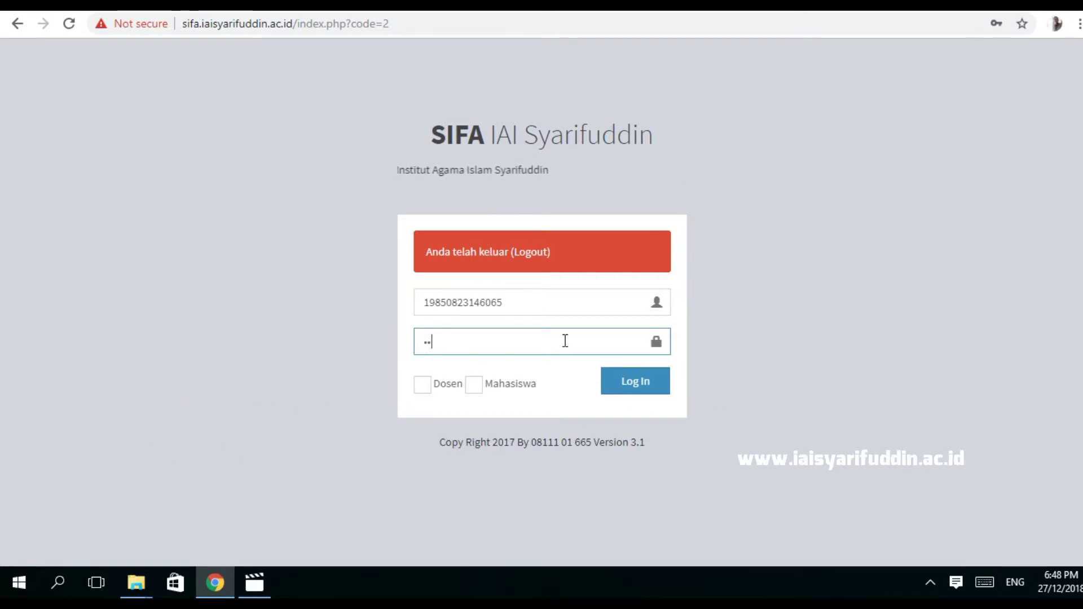
Enter the account password, choose the Dosen role, and log in to SIFA.
type("***")
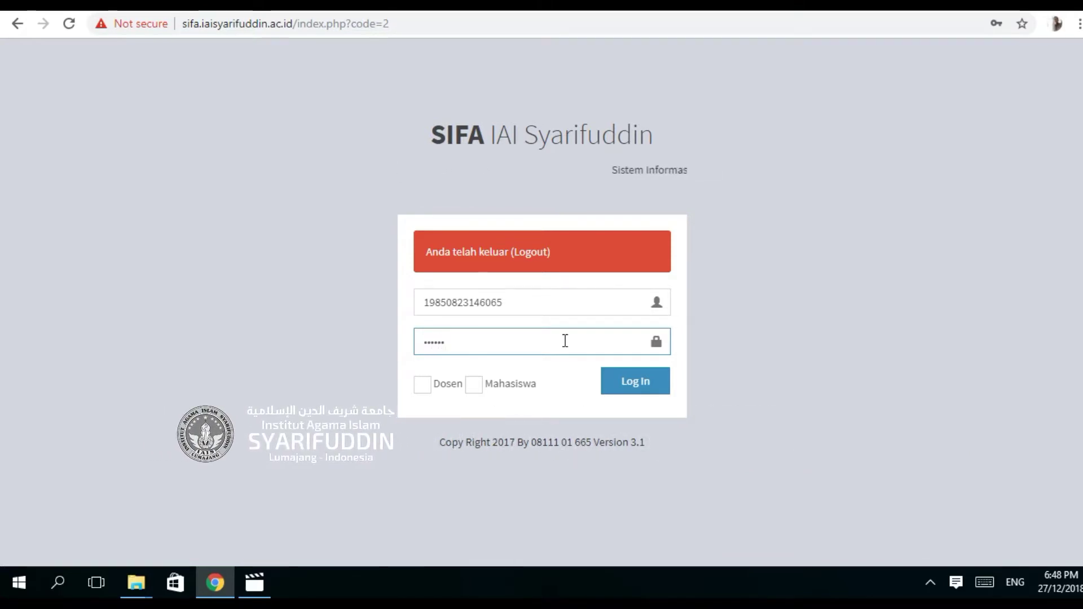
left_click(422, 385)
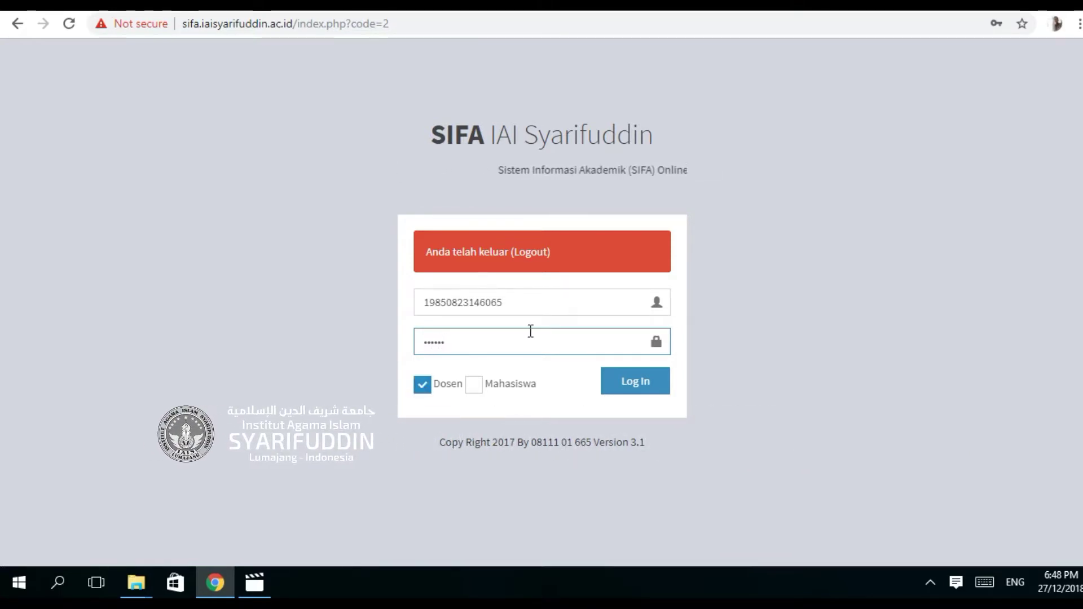
left_click(630, 389)
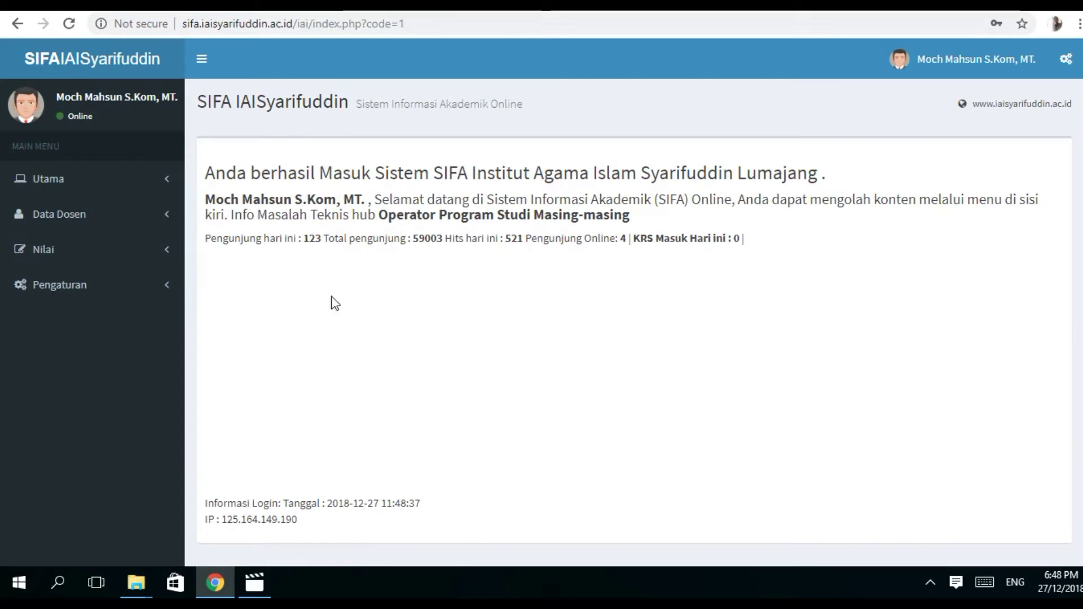
Open the Nilai Semester page for entering student grades.
left_click(105, 250)
left_click(66, 279)
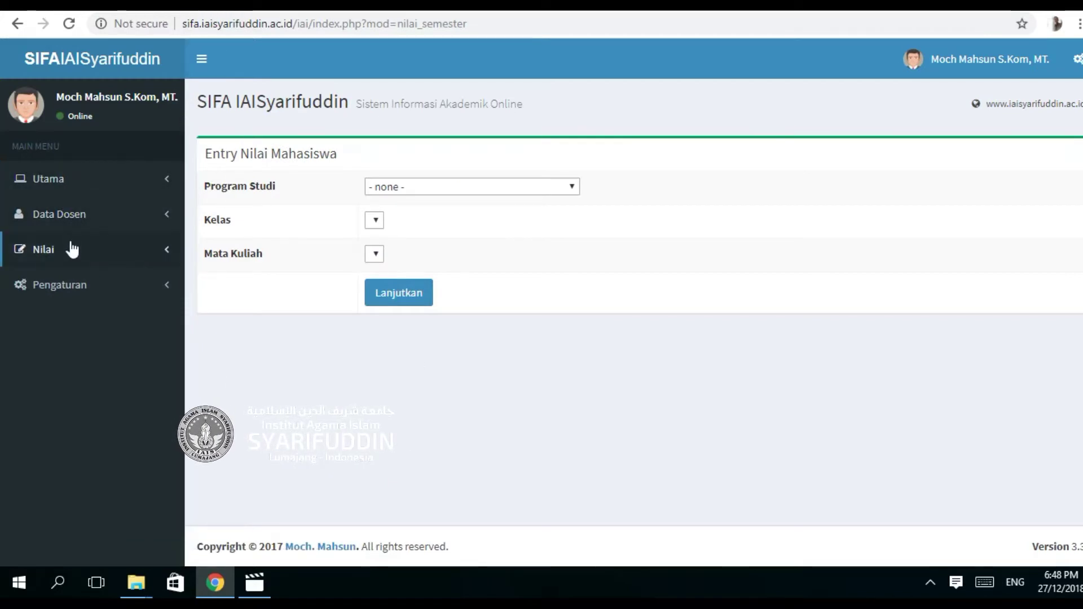
left_click(73, 248)
left_click(70, 282)
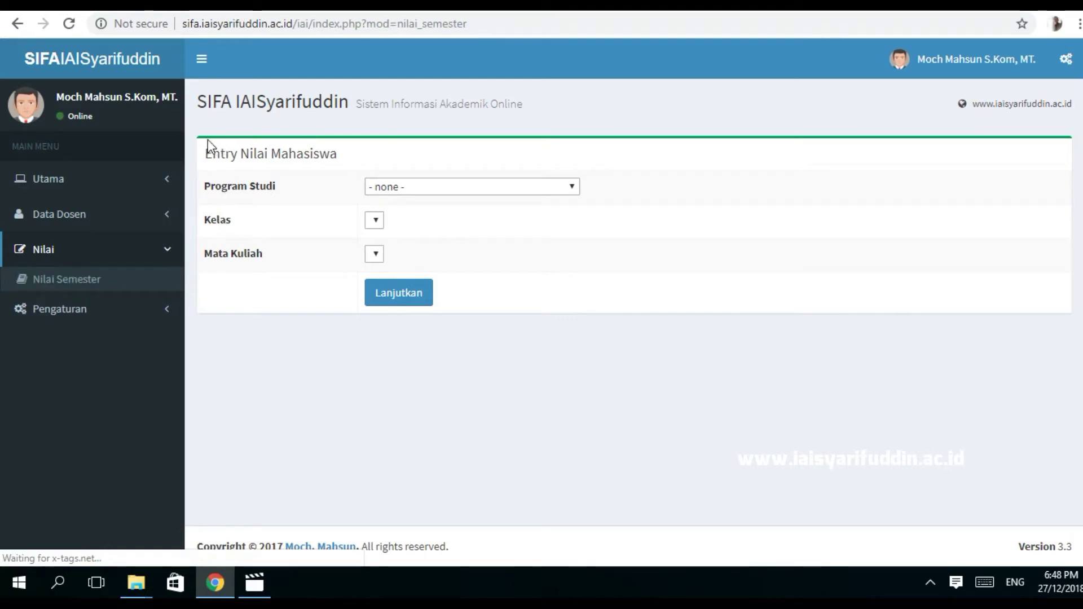
left_click(819, 199)
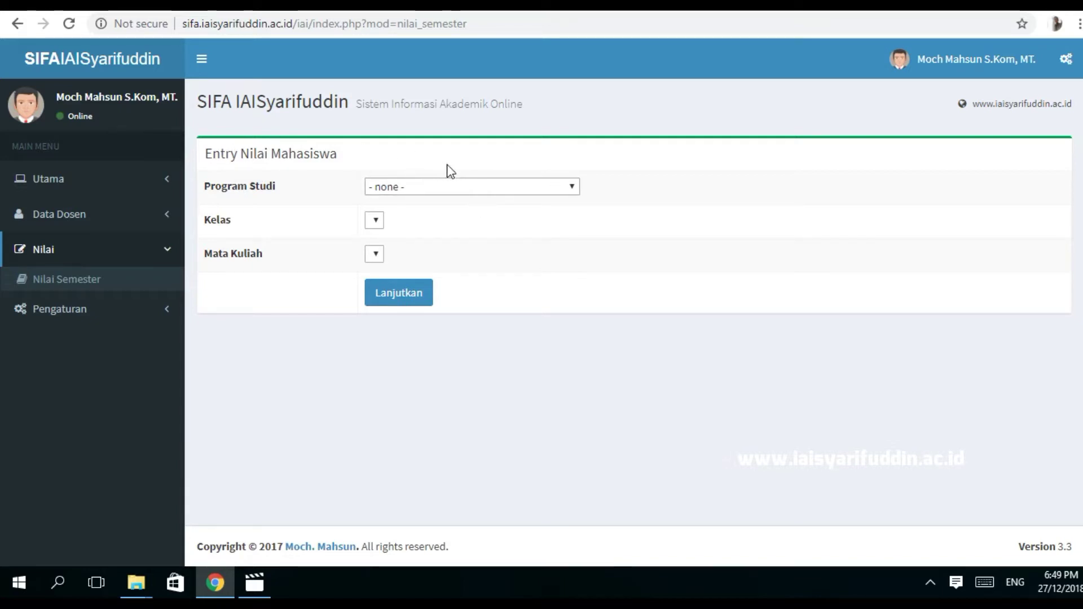
Set the Program Studi of the grade entry form to S1 - Ekonomi Syariah.
left_click(411, 187)
left_click(411, 186)
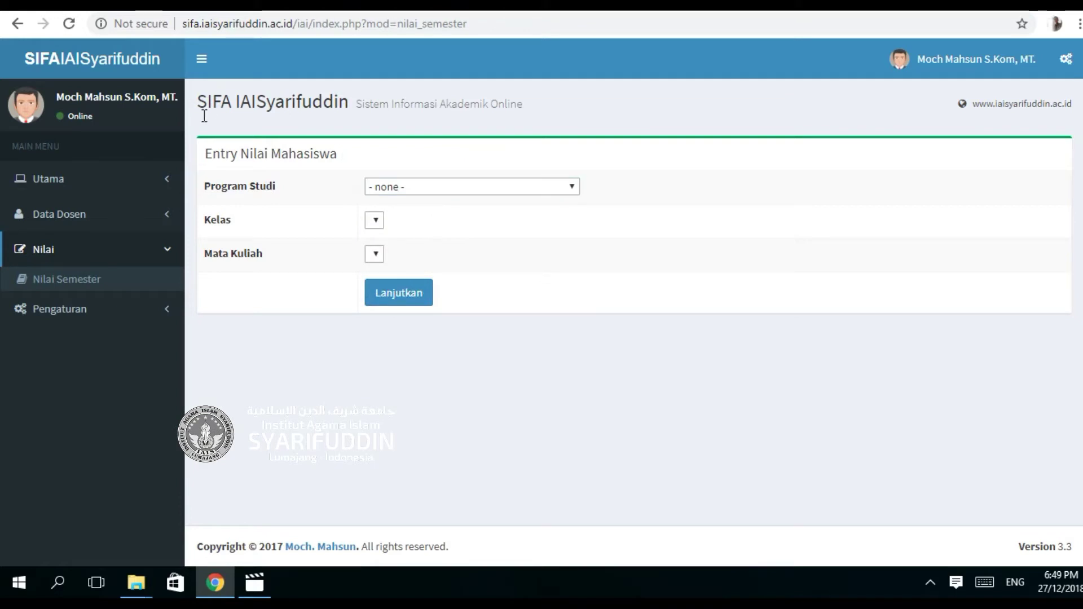
left_click(410, 188)
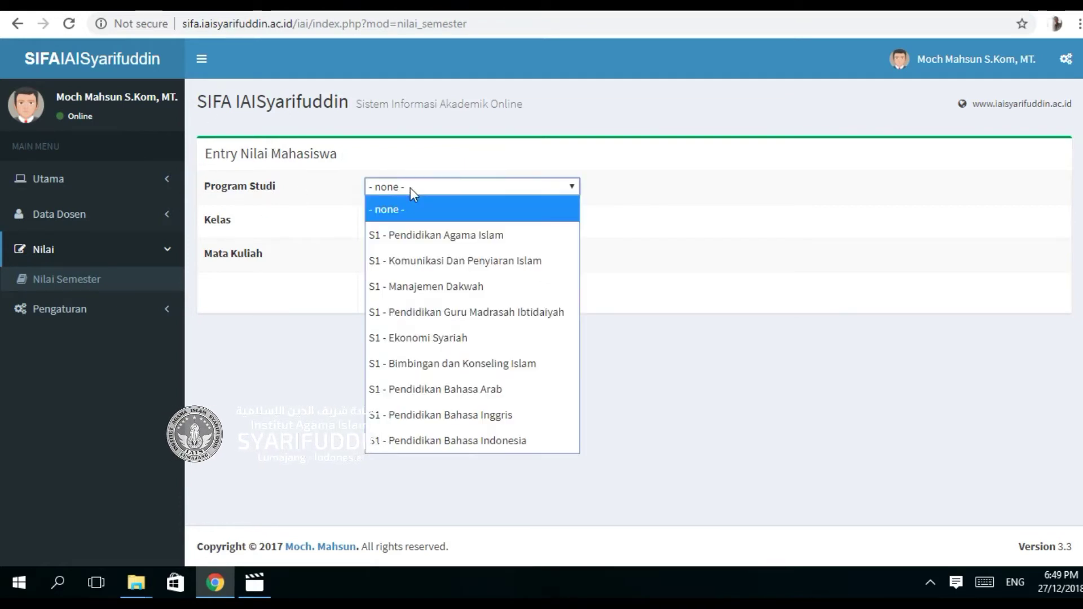
left_click(419, 142)
left_click(434, 187)
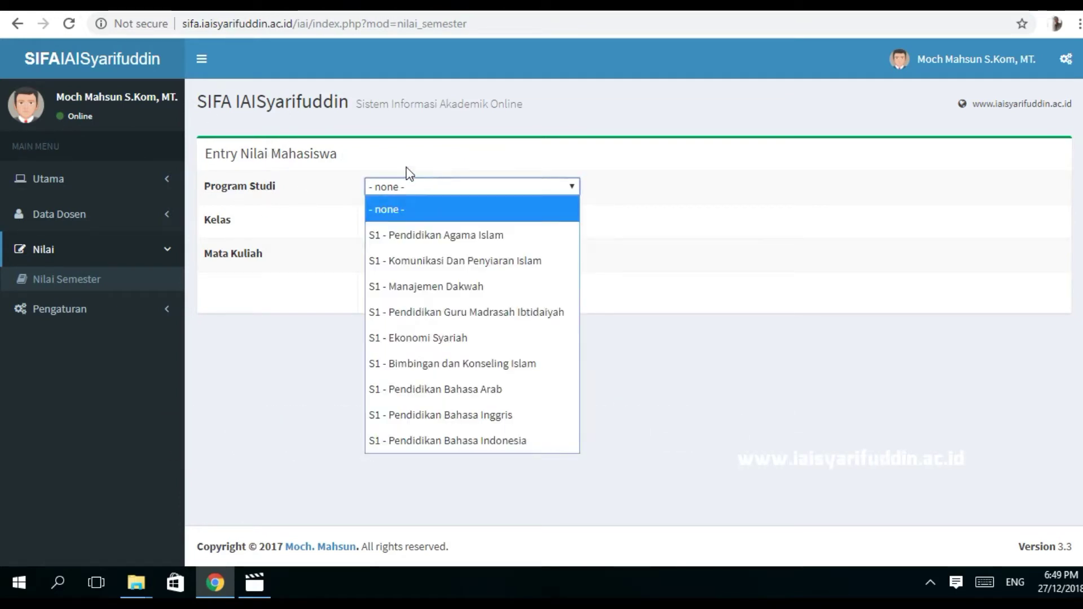
left_click(409, 172)
left_click(403, 189)
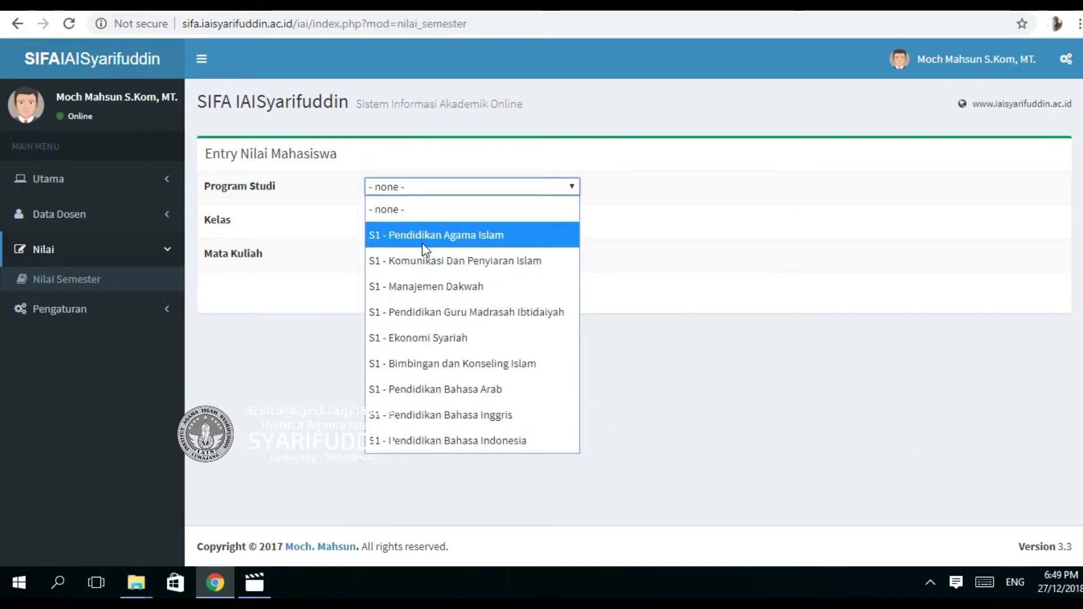
left_click(427, 341)
Set the Kelas to 2017 / 2017.ES3A / 3.
left_click(442, 222)
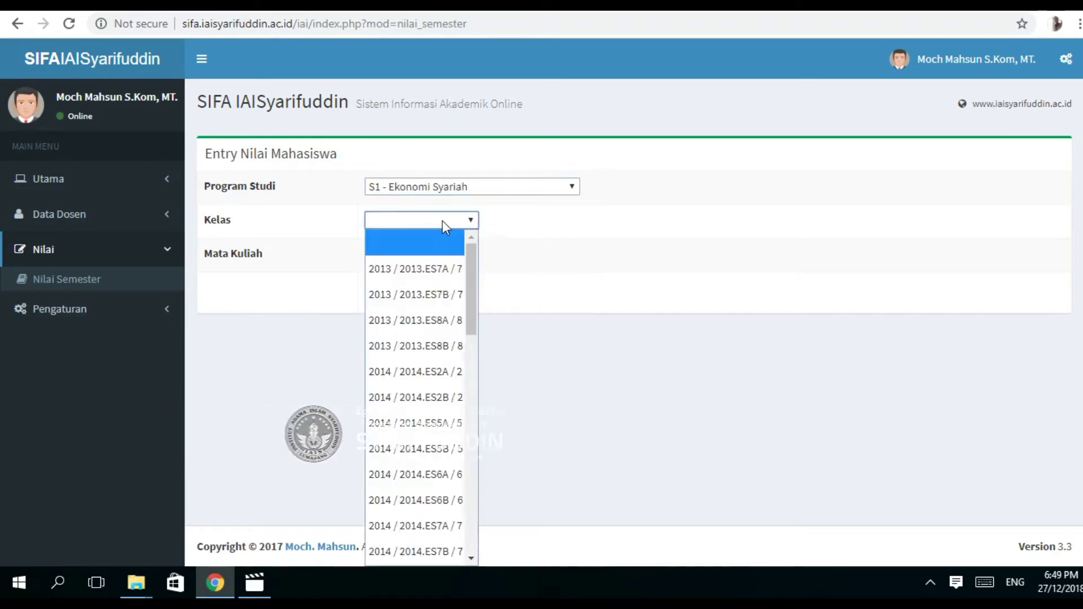
left_click_drag(467, 274, 460, 493)
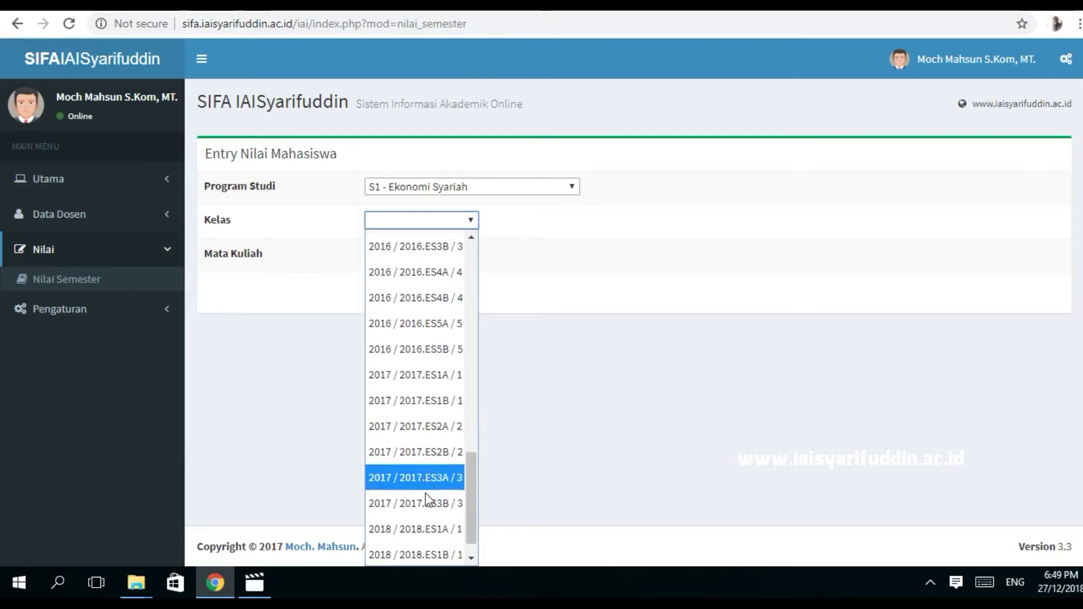
scroll(425, 493, "down", 1)
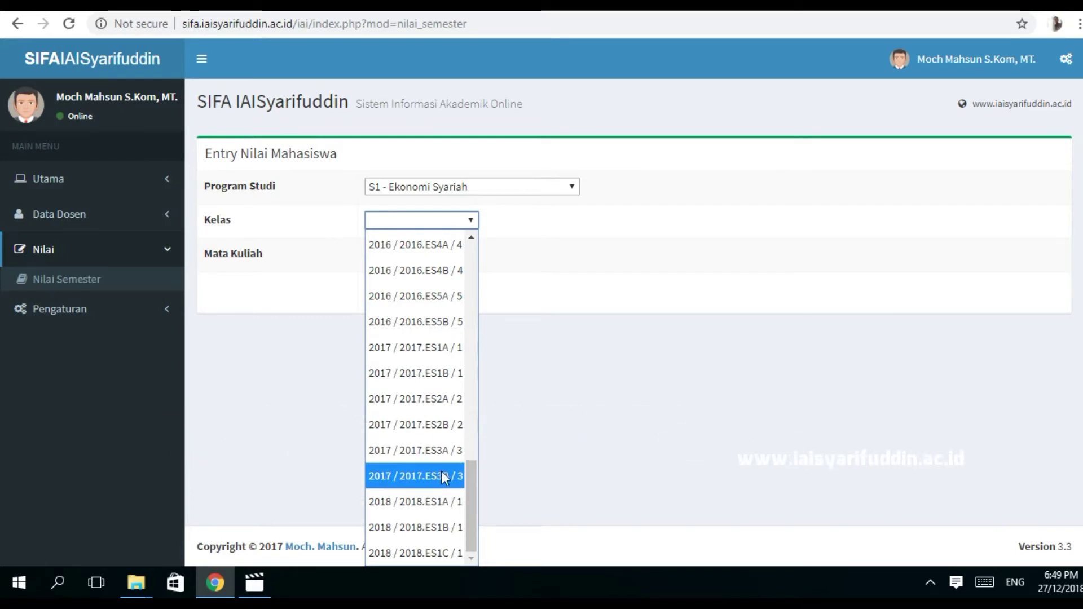
left_click(378, 459)
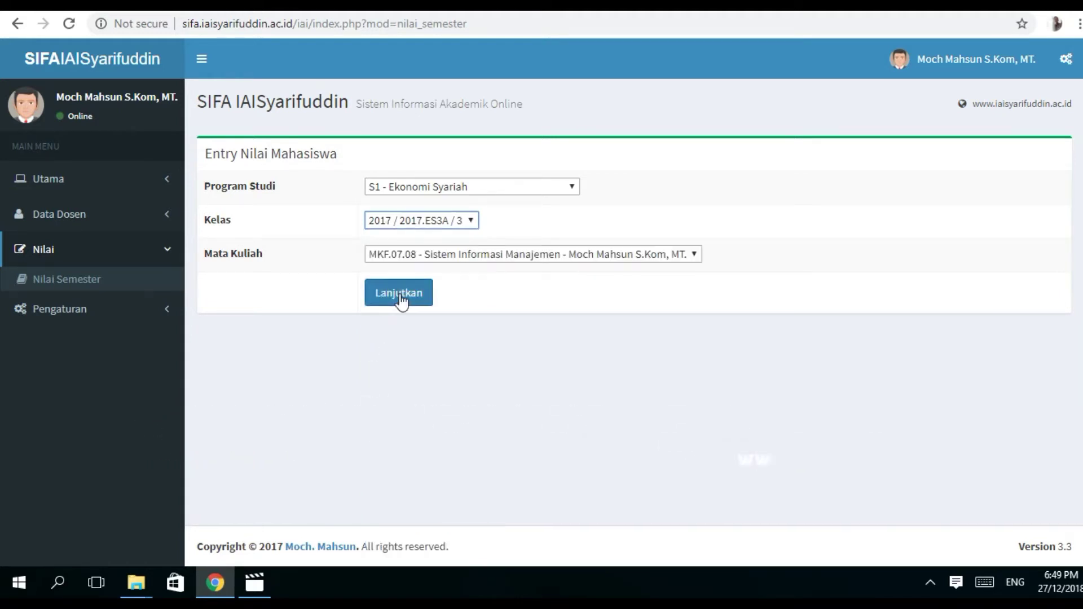
Choose MKF.07.08 - Sistem Informasi Manajemen as the Mata Kuliah.
left_click(381, 263)
left_click(690, 339)
left_click(669, 254)
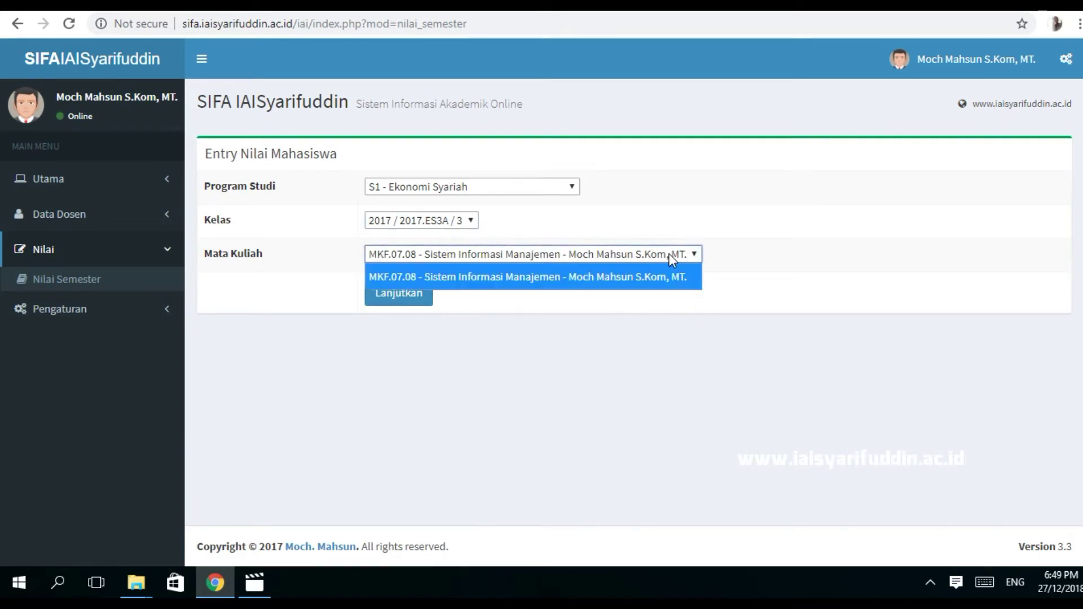
left_click(496, 319)
left_click(504, 255)
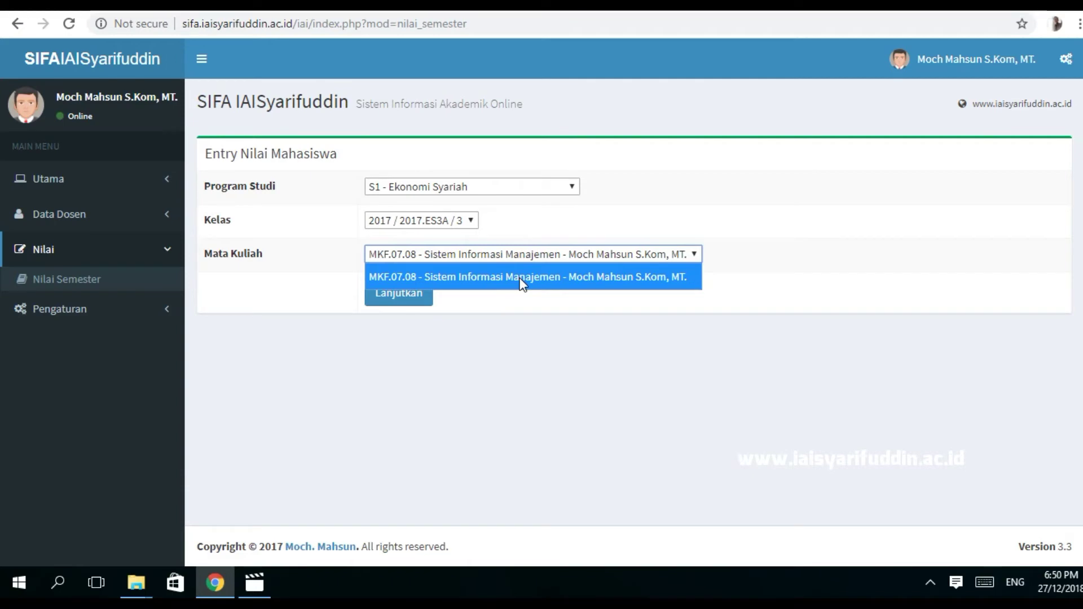
left_click(533, 327)
left_click(532, 258)
left_click(540, 285)
left_click(540, 258)
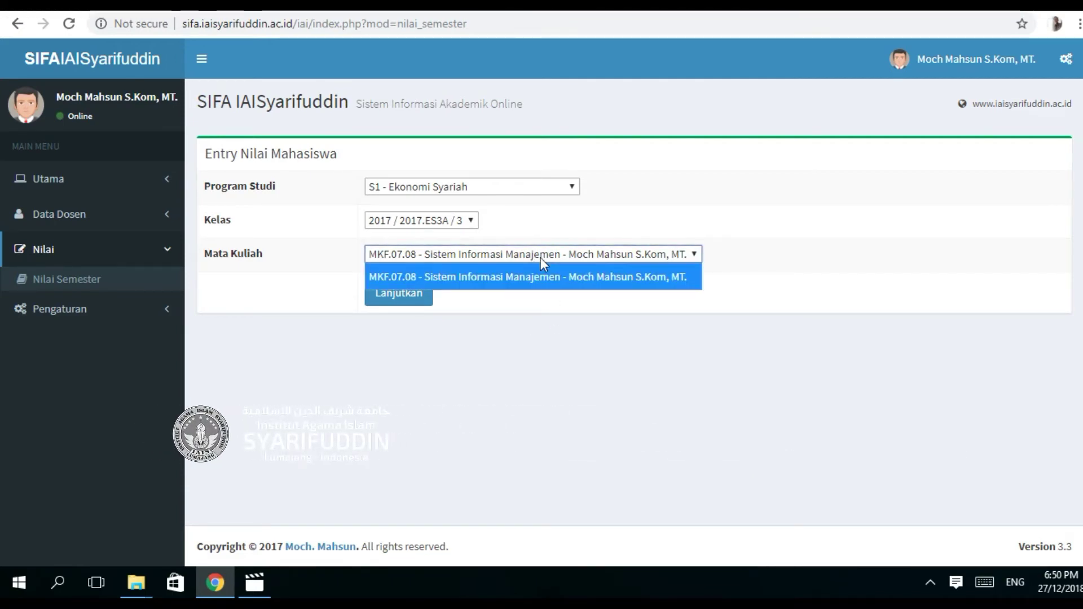
left_click(542, 278)
Review the available Mata Kuliah and Kelas options for the S1 - Ekonomi Syariah program.
left_click(553, 254)
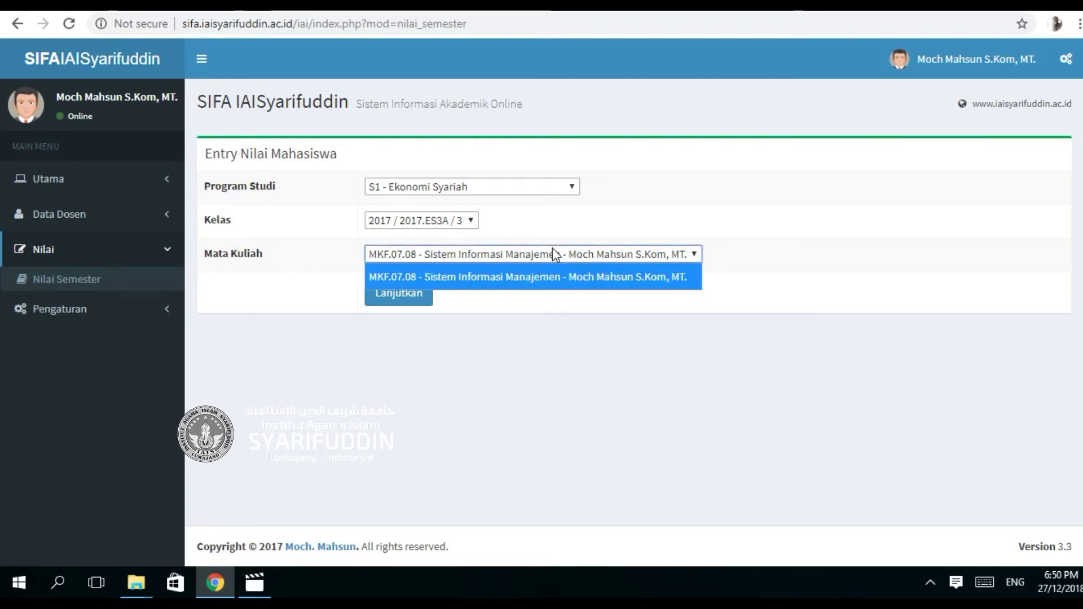
left_click(564, 312)
left_click(551, 257)
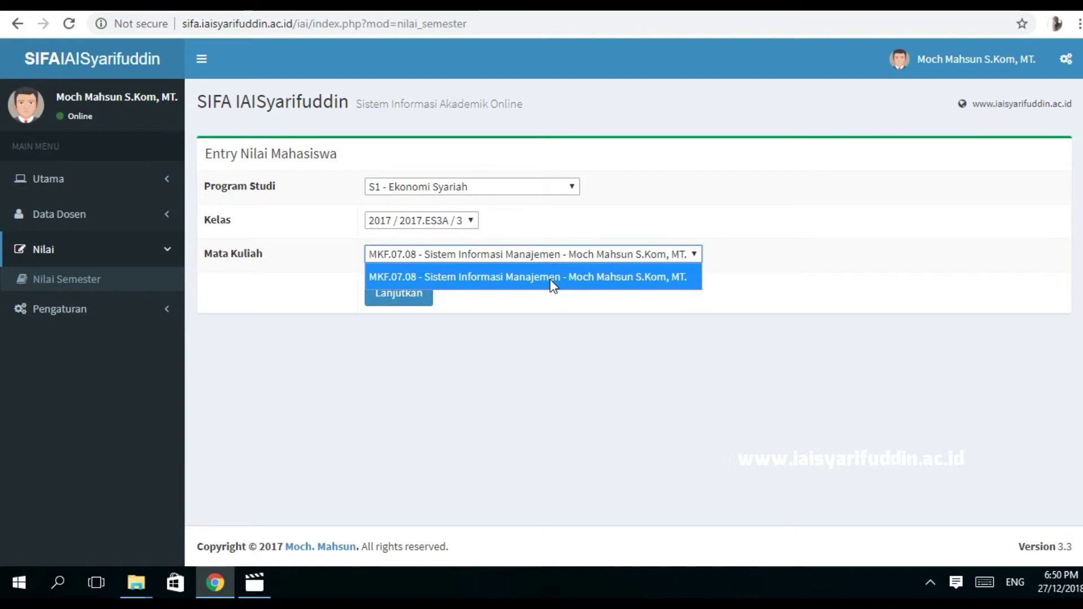
left_click(554, 317)
left_click(557, 252)
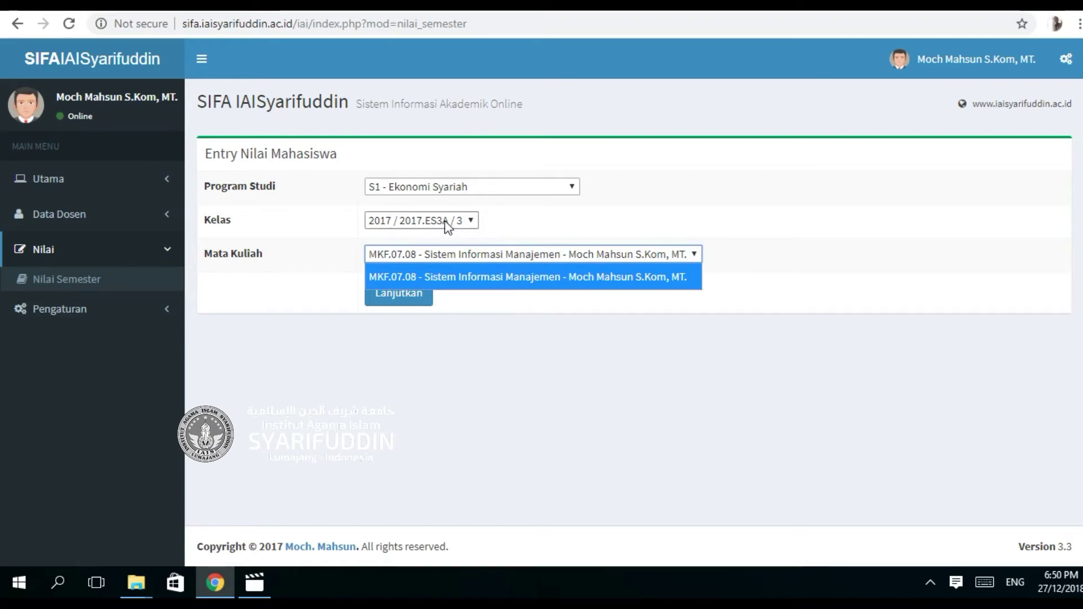
left_click(540, 329)
left_click(527, 256)
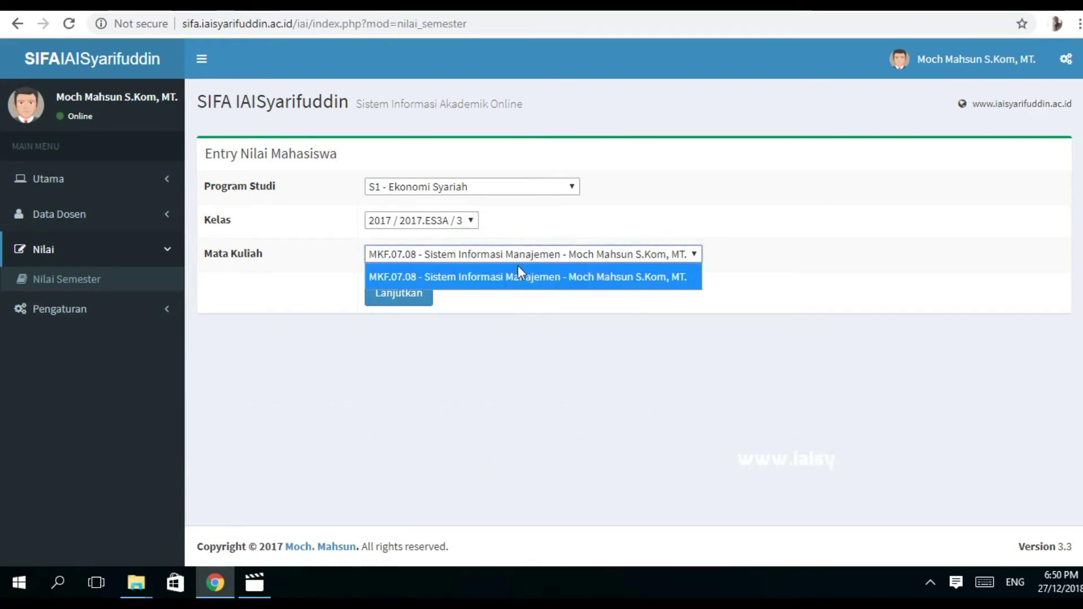
left_click(471, 227)
left_click_drag(479, 461, 475, 484)
left_click(552, 344)
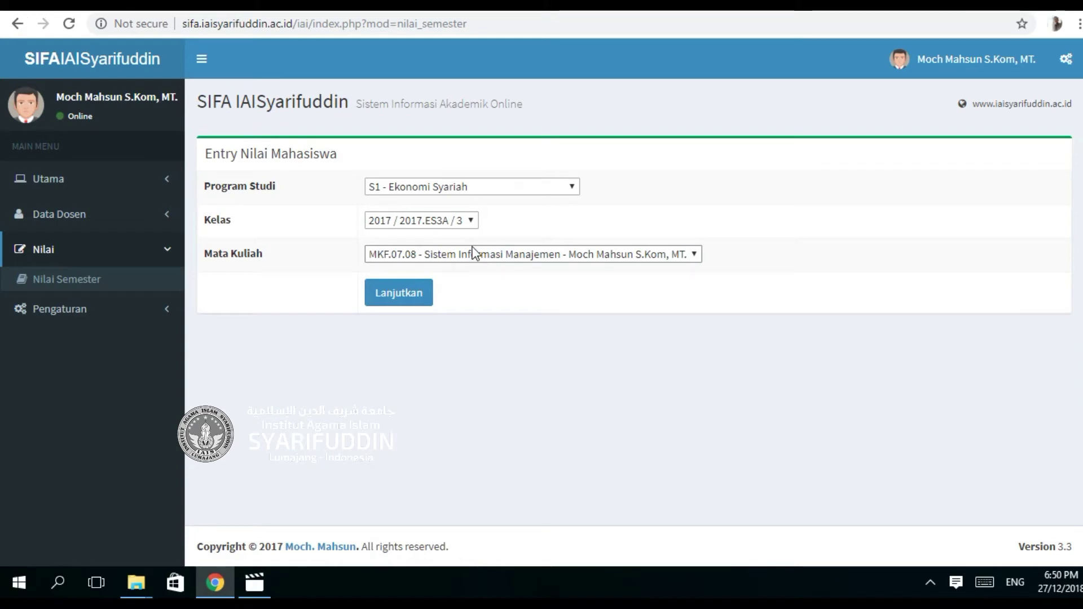
Continue with the chosen class and course, and load its student data for grade input.
left_click(416, 306)
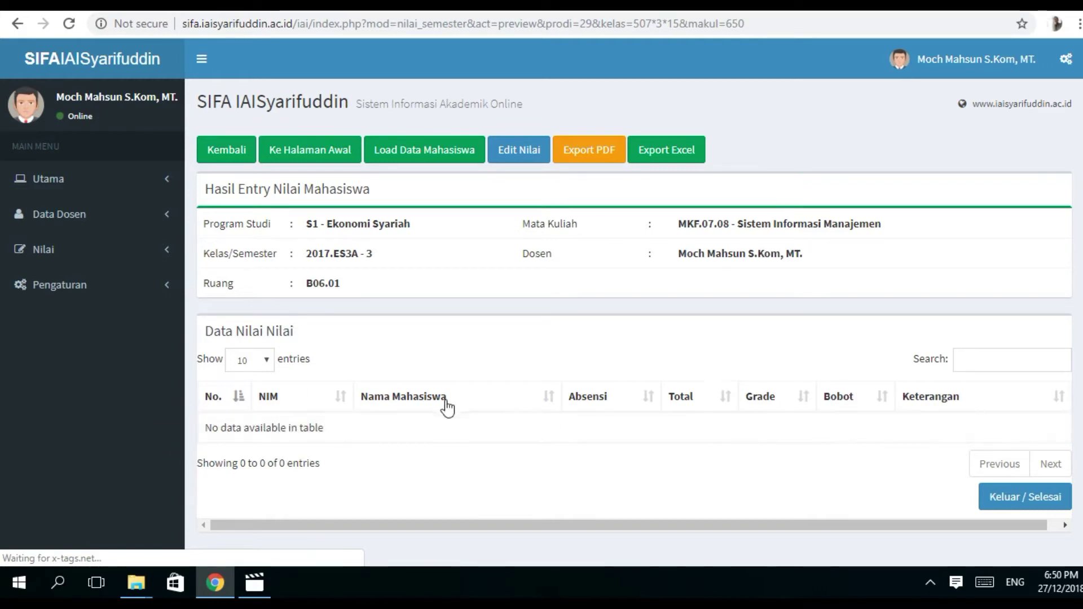
left_click(441, 158)
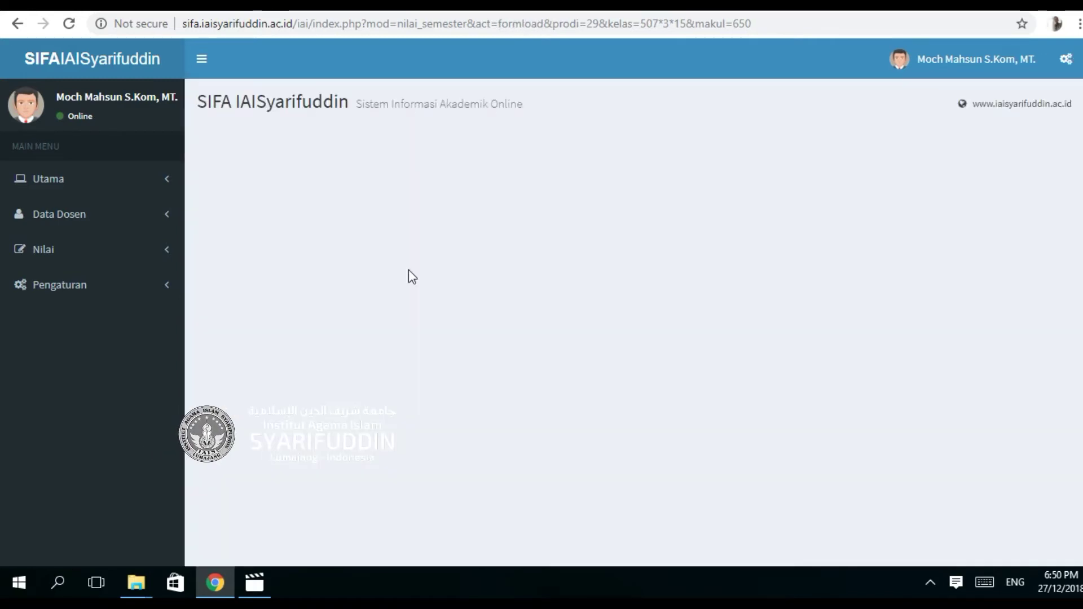
Set the Input Nilai student table to show 100 entries per page.
scroll(409, 271, "down", 4)
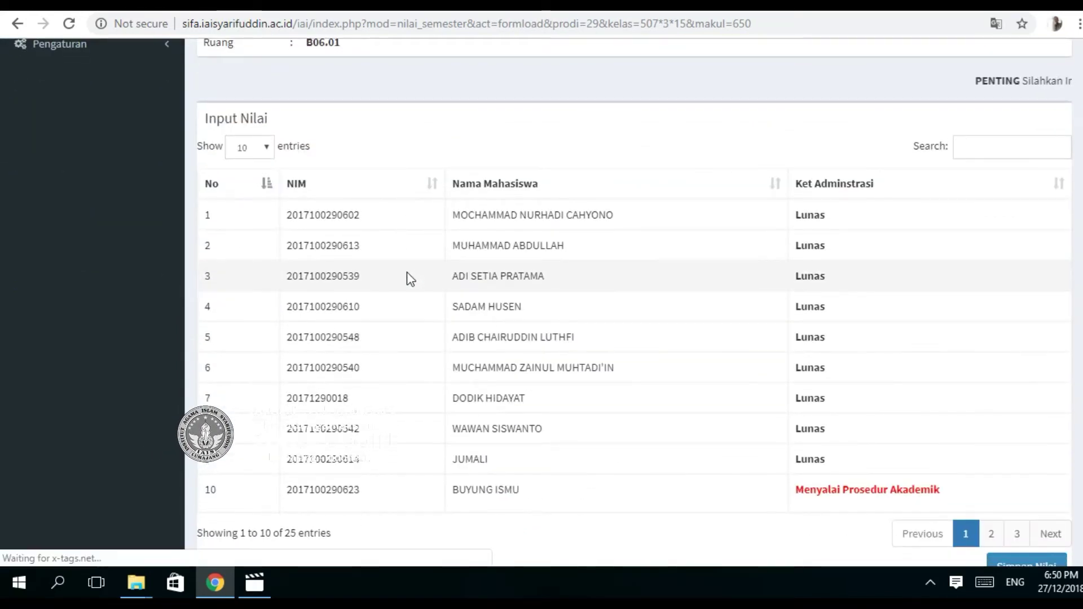
left_click(269, 145)
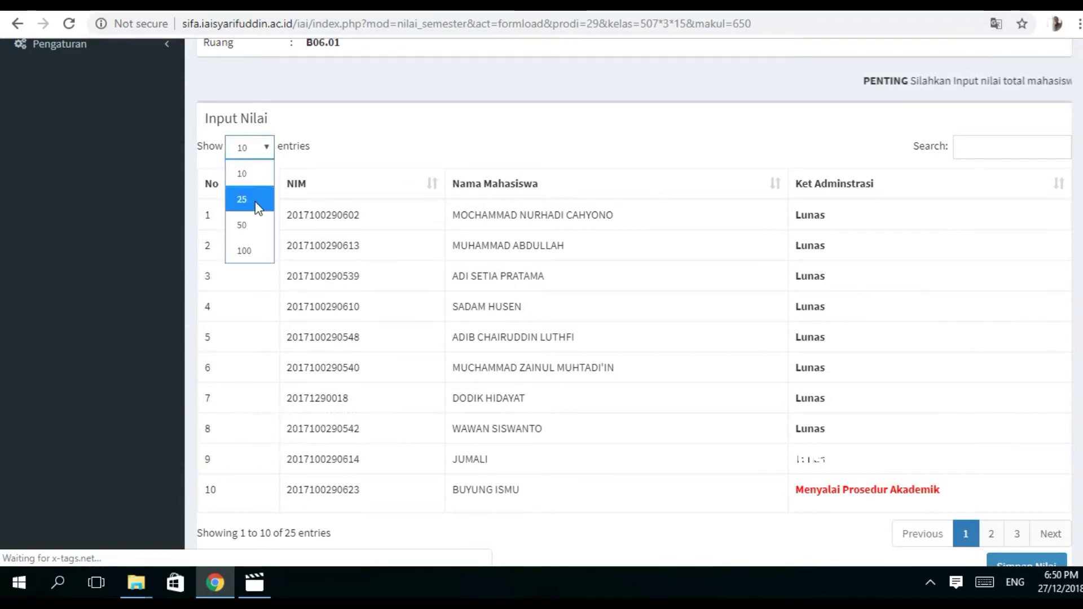
left_click(247, 252)
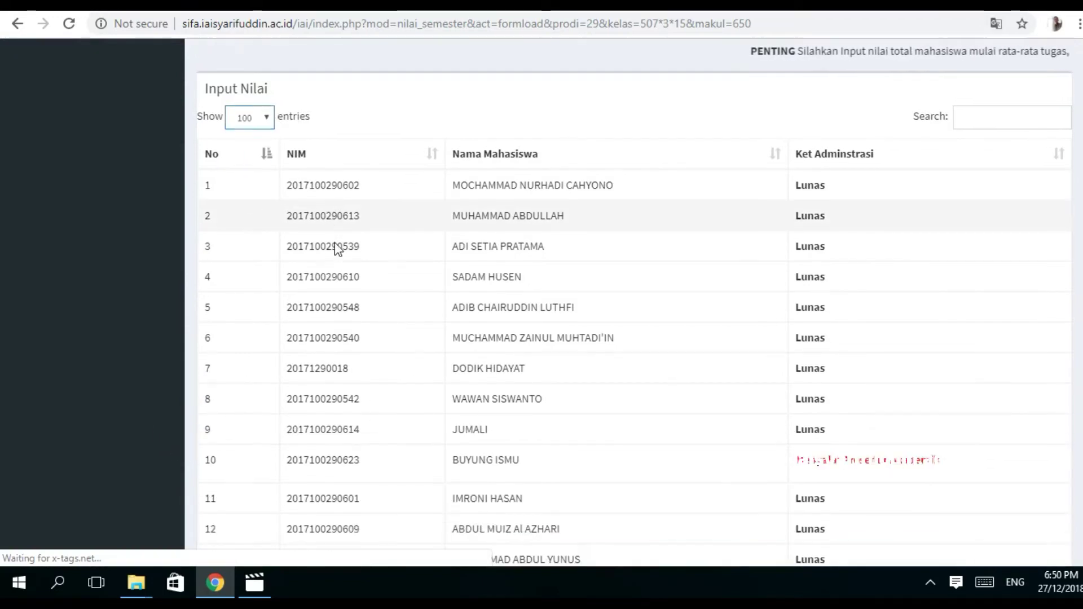
Examine the full student list, its Ket Adminstrasi column and the page-length options.
scroll(265, 246, "down", 9)
scroll(340, 268, "up", 9)
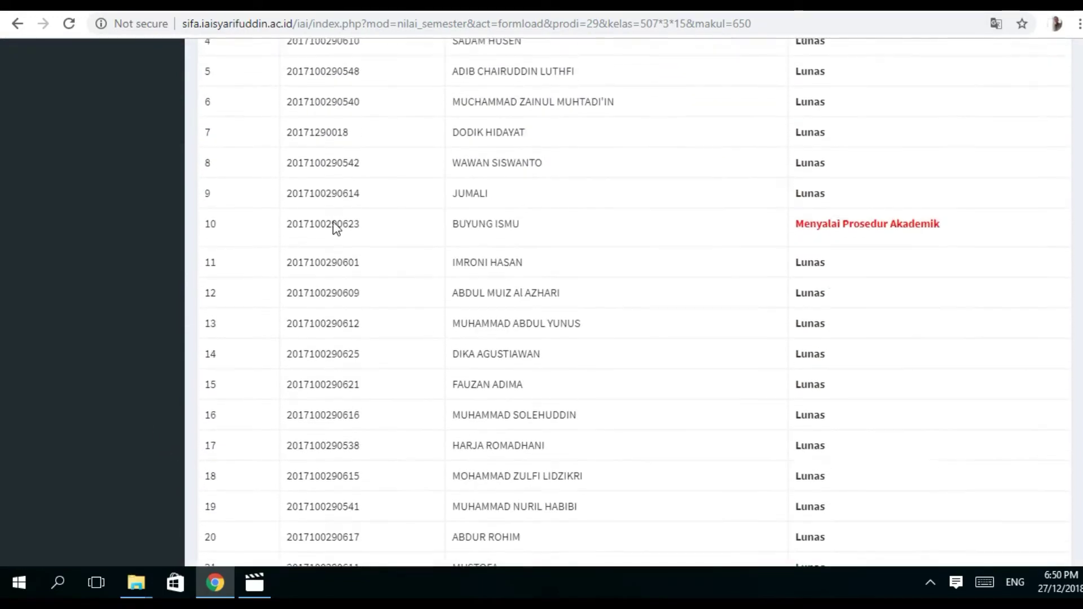
scroll(513, 248, "down", 9)
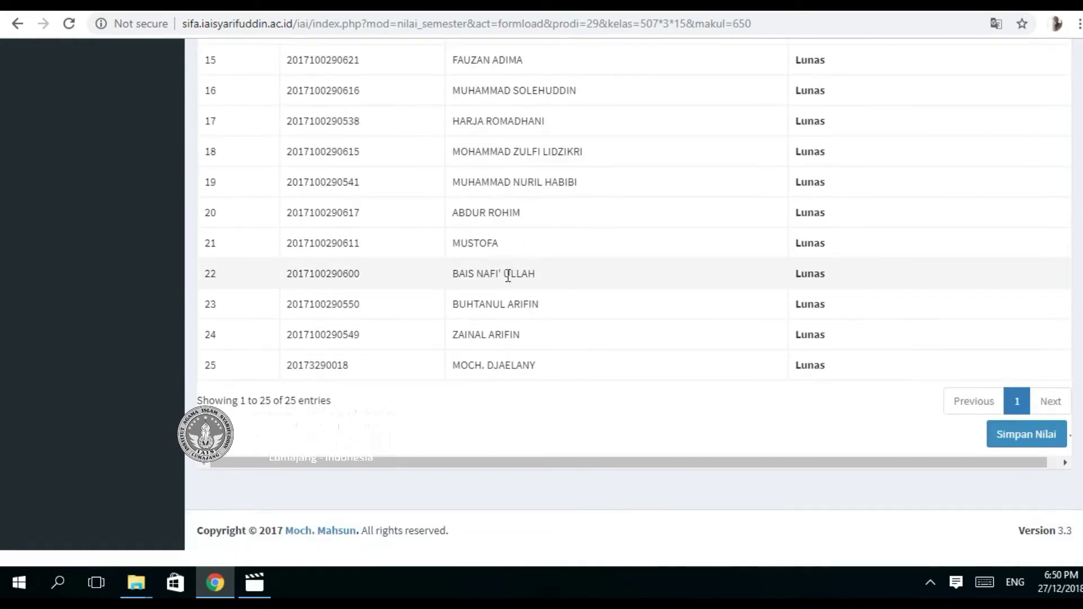
scroll(500, 302, "up", 5)
scroll(500, 298, "up", 10)
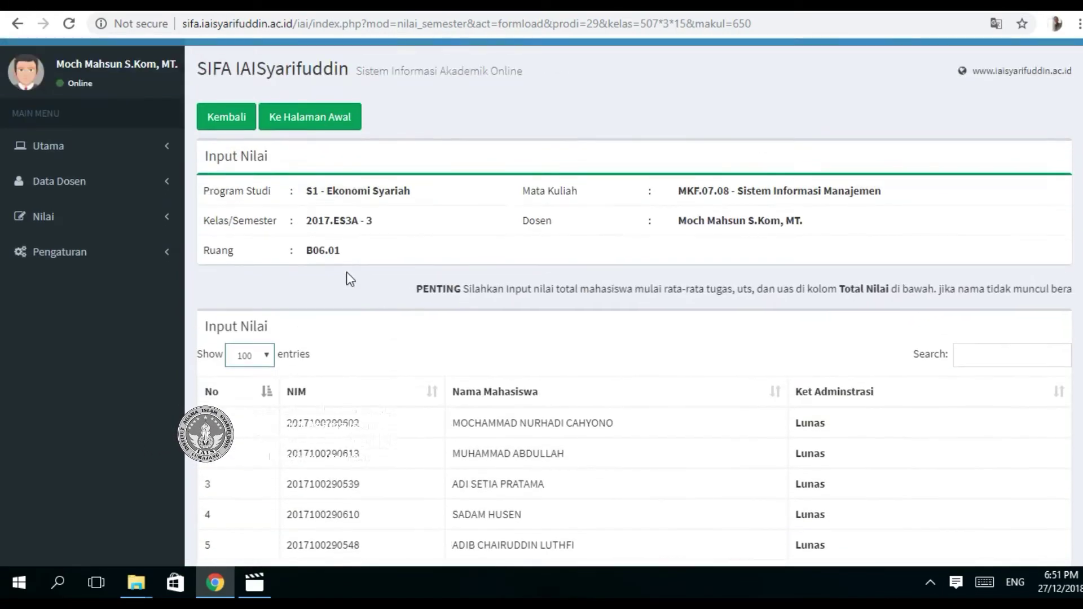
scroll(398, 346, "down", 6)
scroll(398, 347, "down", 3)
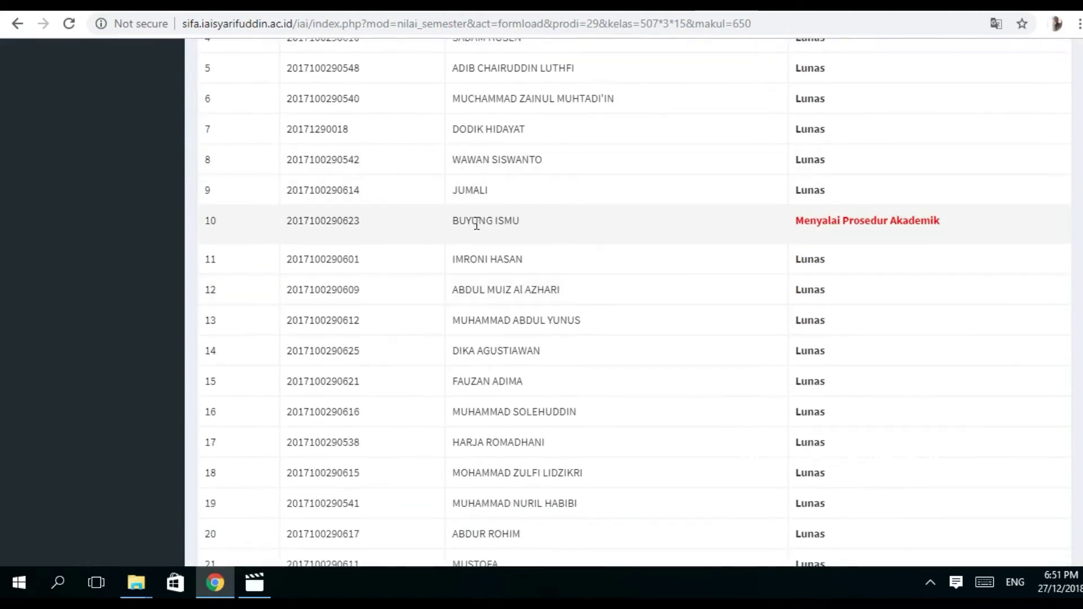
scroll(476, 225, "down", 4)
scroll(455, 281, "up", 7)
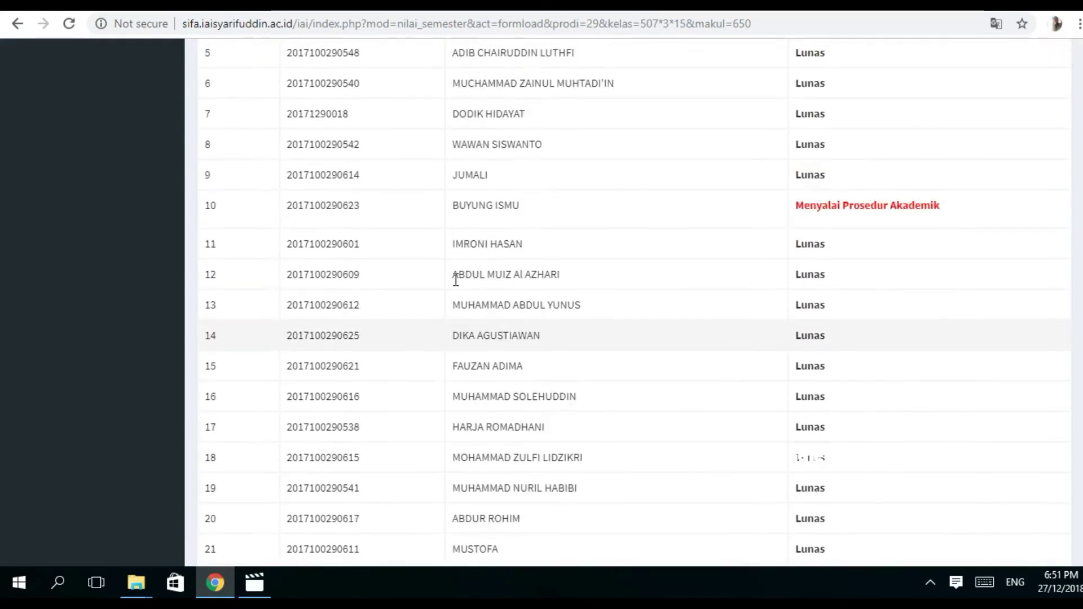
scroll(393, 240, "up", 4)
left_click(249, 280)
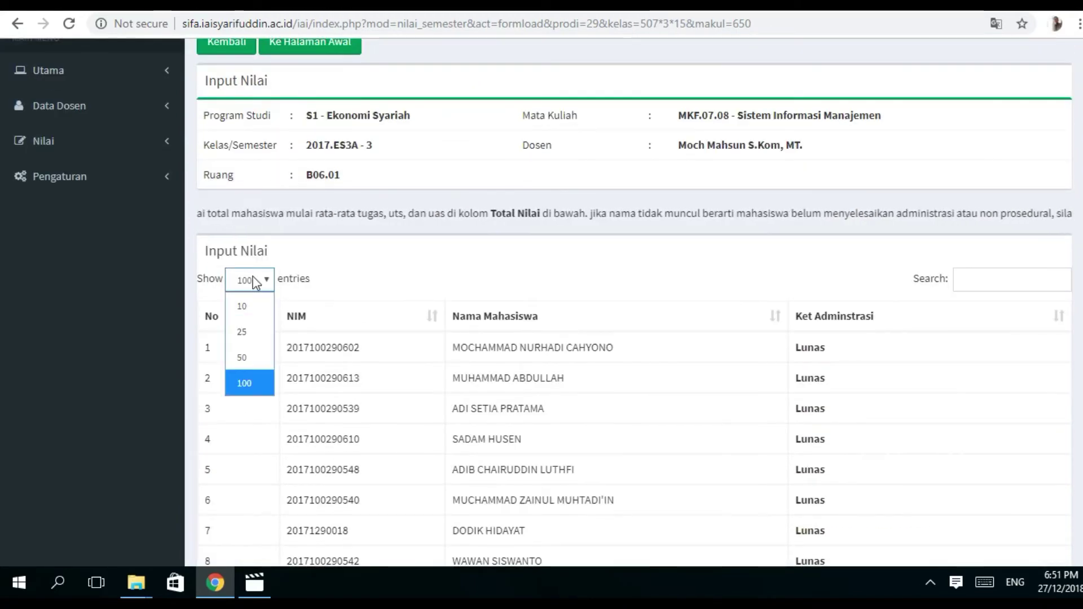
left_click(467, 252)
scroll(467, 253, "down", 11)
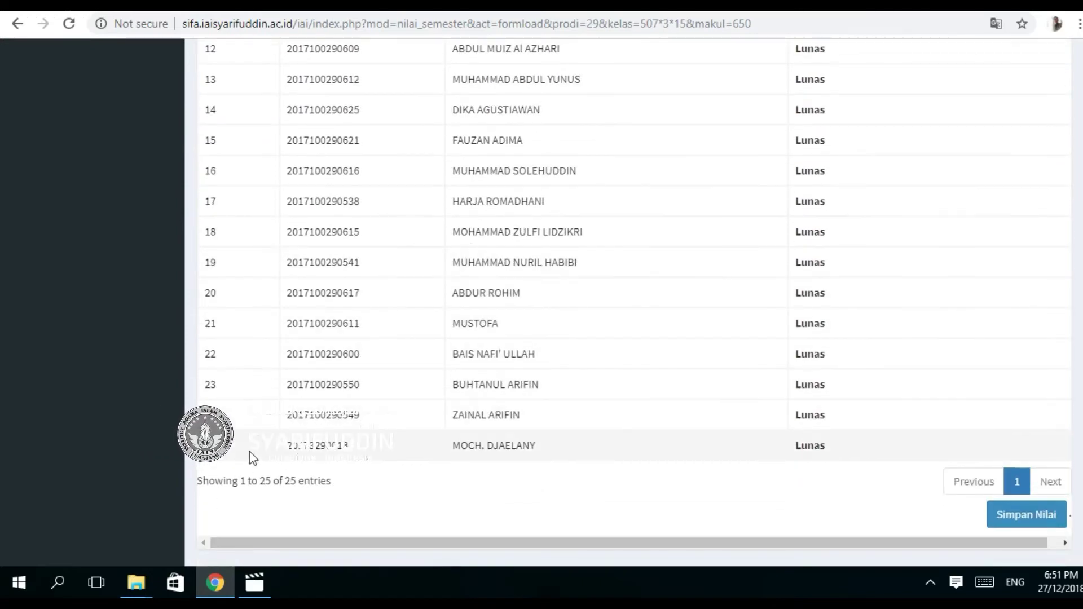
left_click_drag(226, 456, 227, 259)
left_click(246, 302)
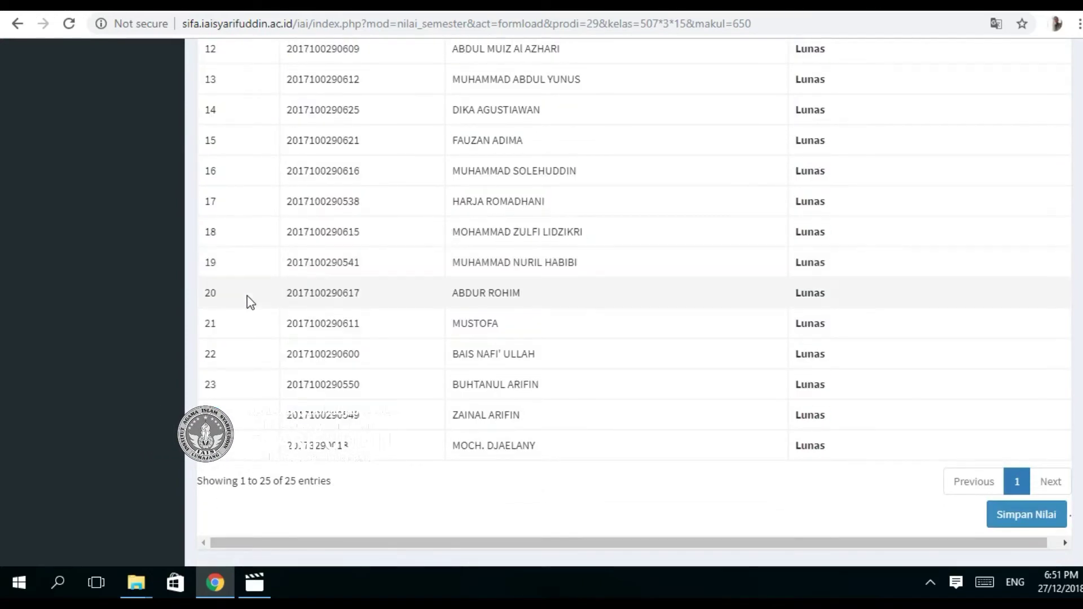
Set the Input Nilai student table to show 10 entries per page.
scroll(254, 254, "up", 5)
scroll(310, 317, "up", 5)
scroll(742, 433, "down", 12)
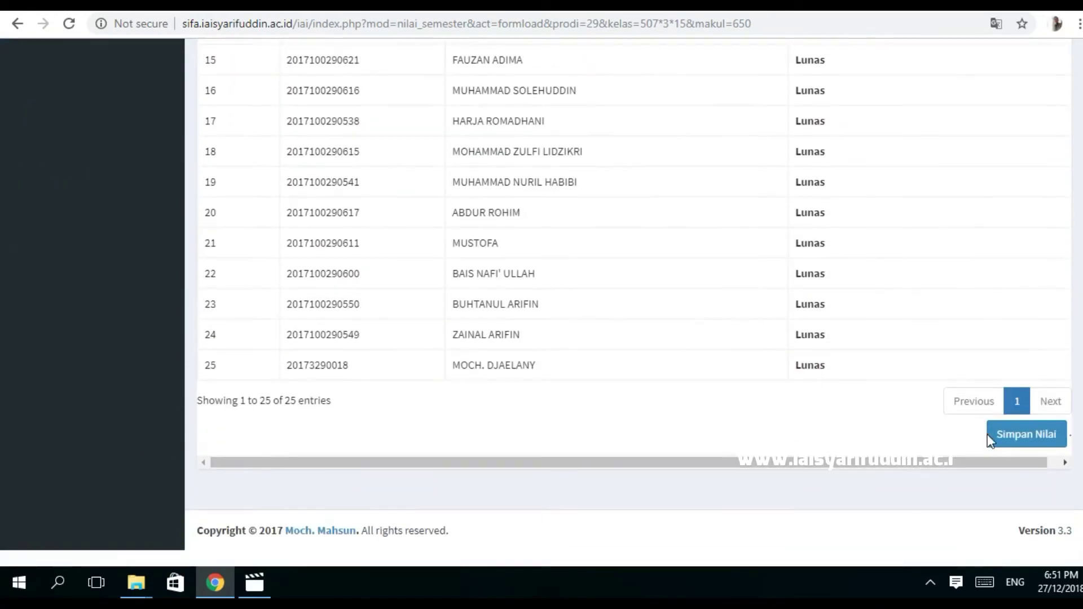
scroll(214, 350, "up", 12)
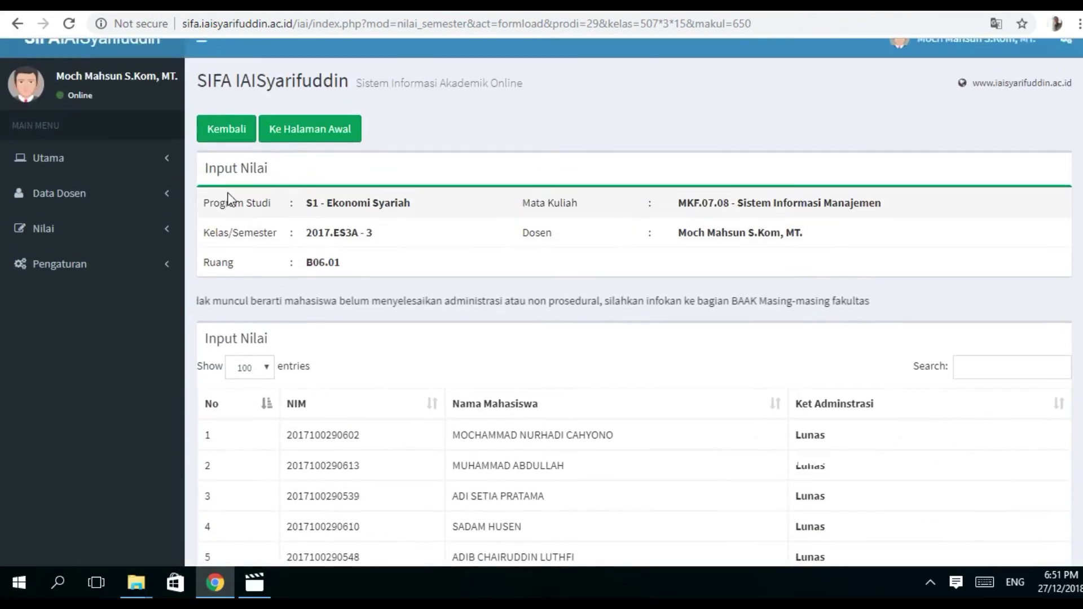
left_click(247, 384)
left_click(242, 411)
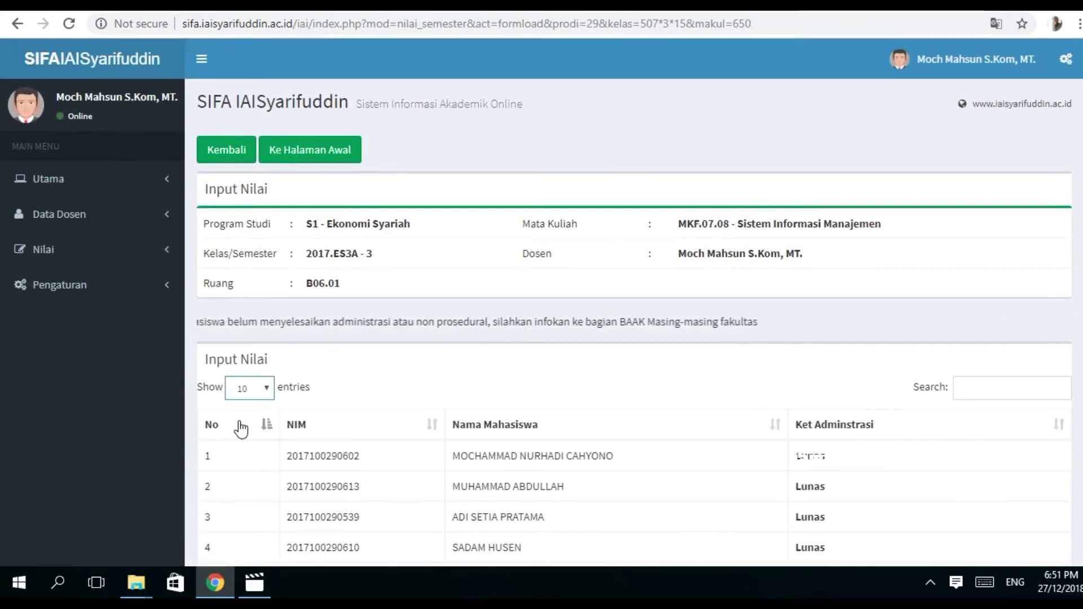
Save the grade entries for the first ten students listed in the Input Nilai table.
scroll(366, 384, "down", 1)
scroll(364, 382, "down", 3)
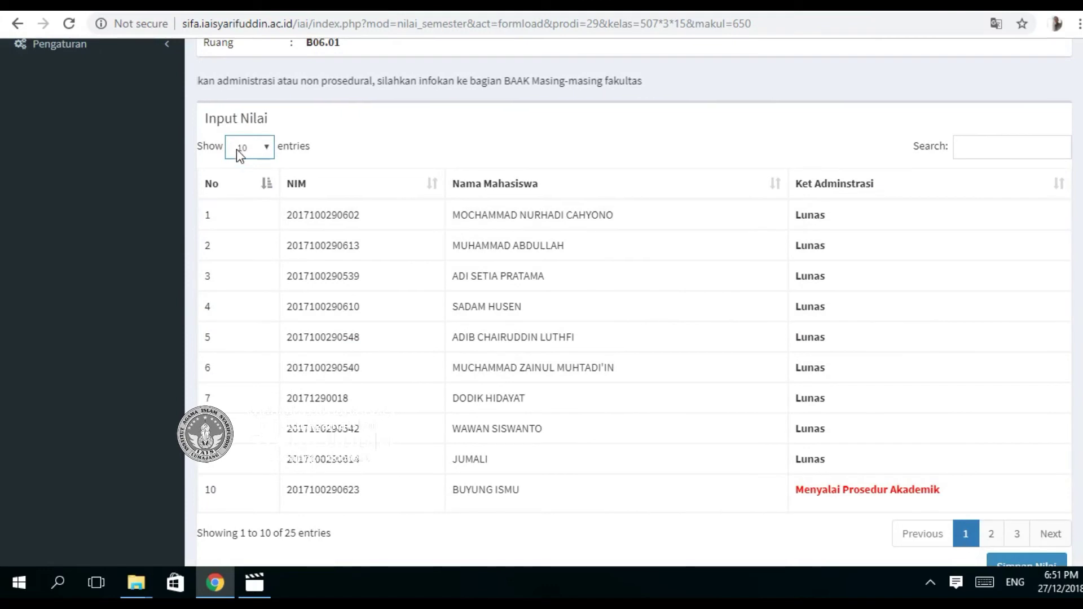
scroll(818, 440, "down", 2)
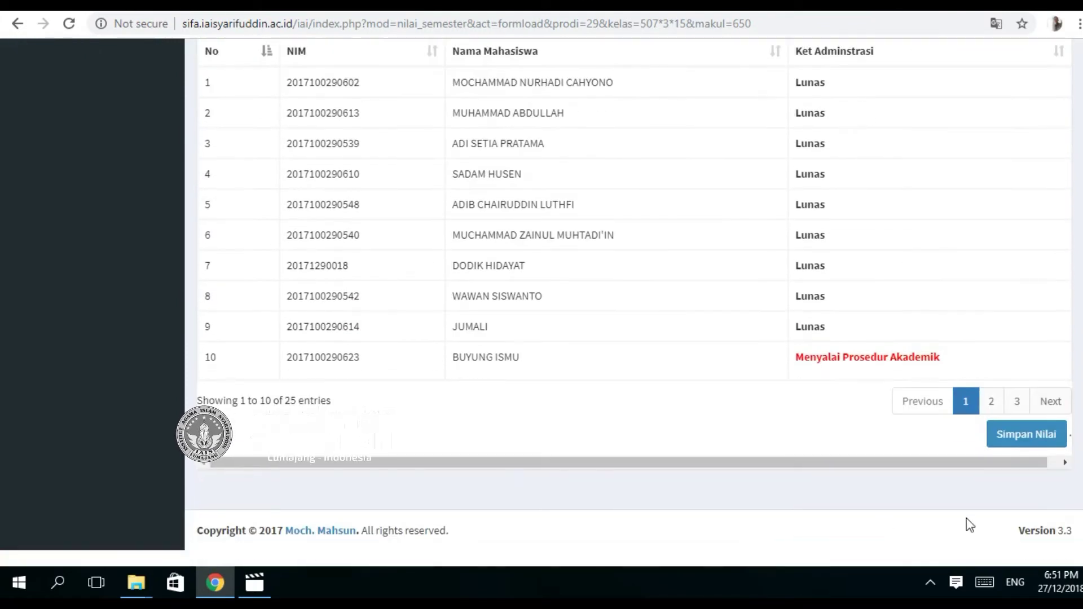
left_click(1011, 443)
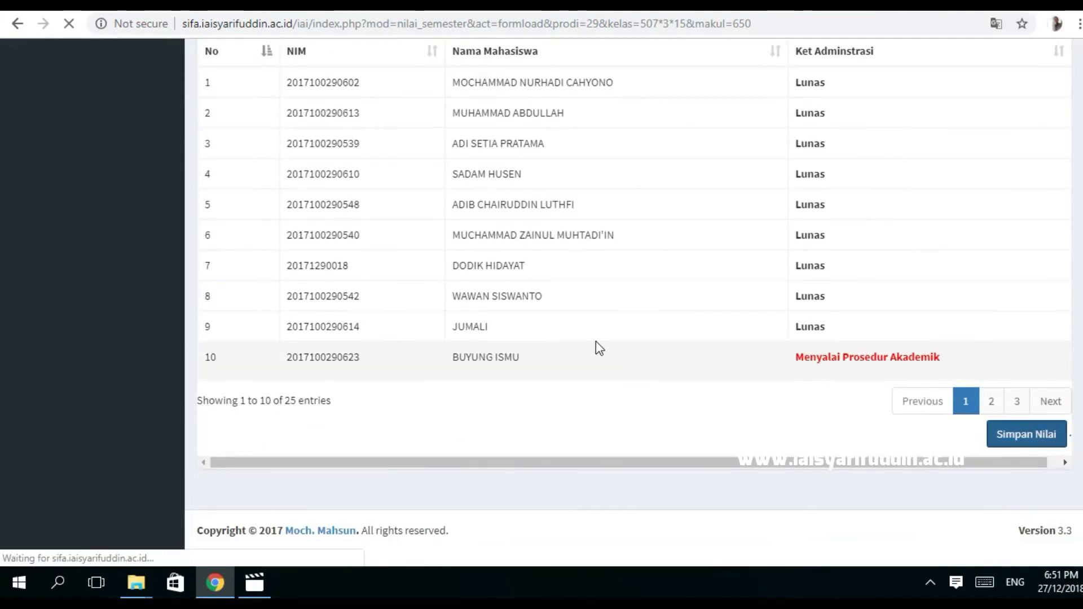
Check the saved Data Nilai list, and load the data of the students not yet saved.
scroll(537, 354, "down", 5)
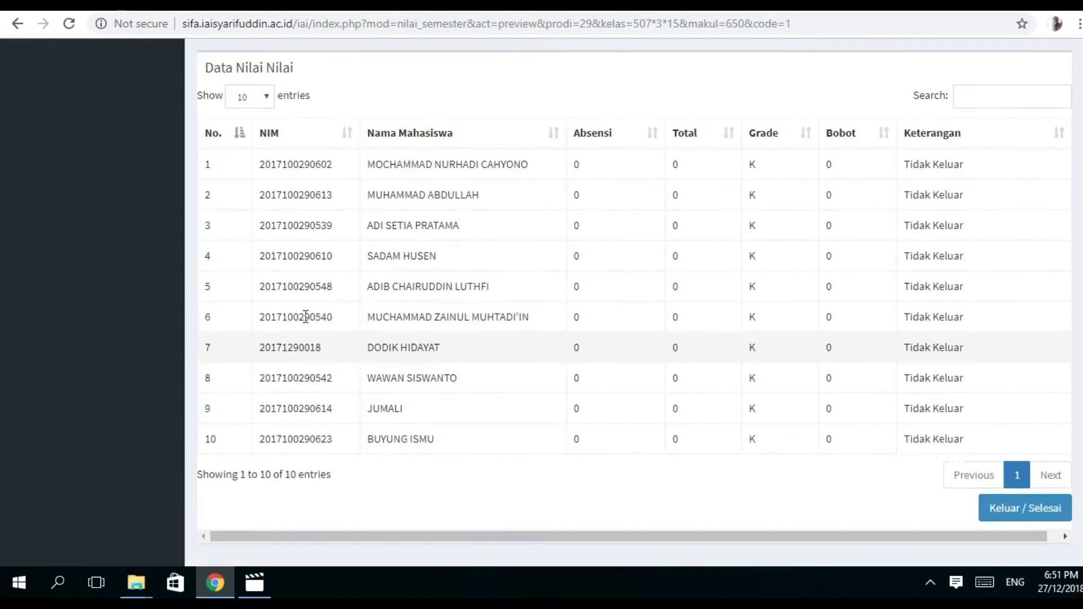
scroll(222, 400, "up", 3)
scroll(329, 387, "down", 3)
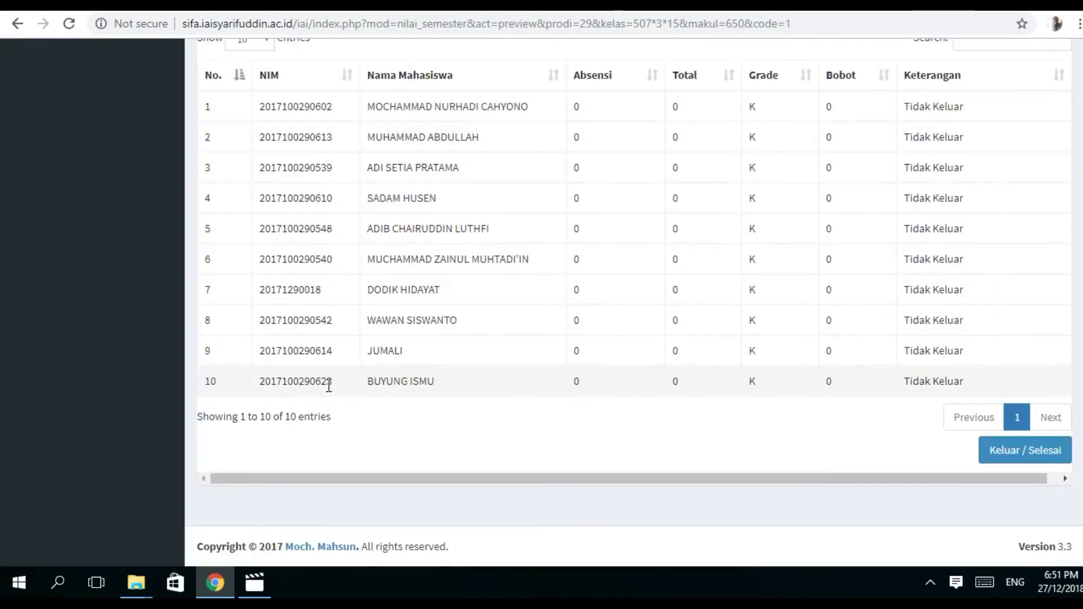
scroll(363, 310, "up", 4)
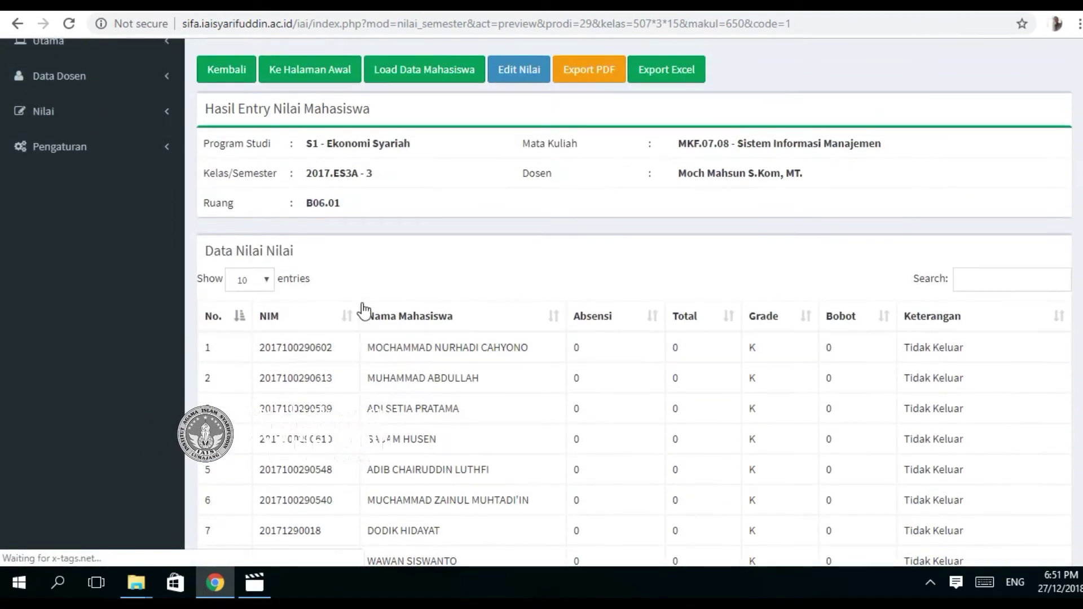
scroll(314, 350, "down", 1)
scroll(315, 348, "up", 4)
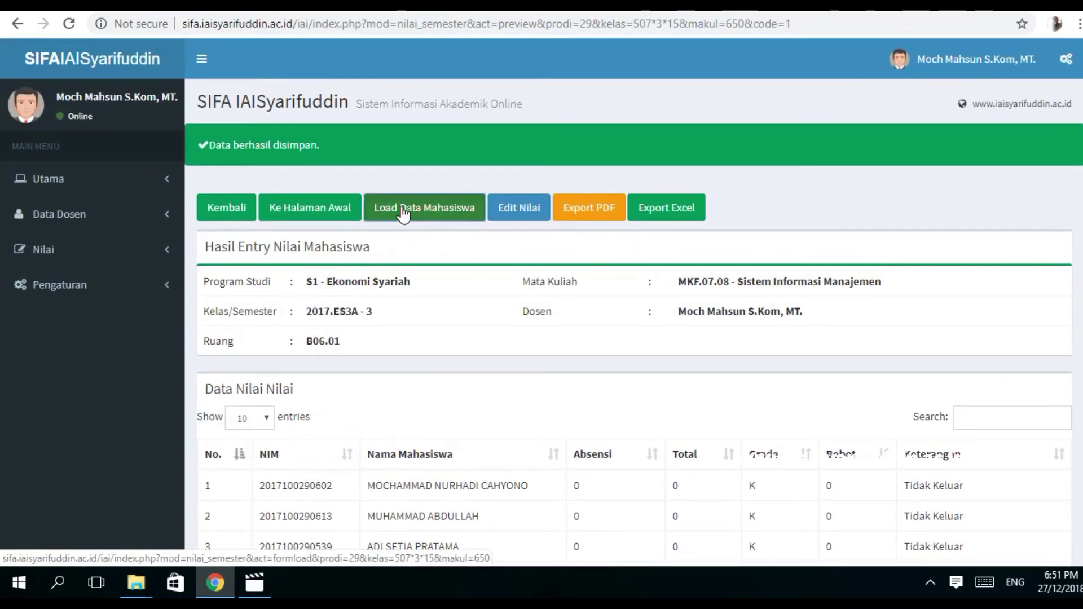
left_click(402, 213)
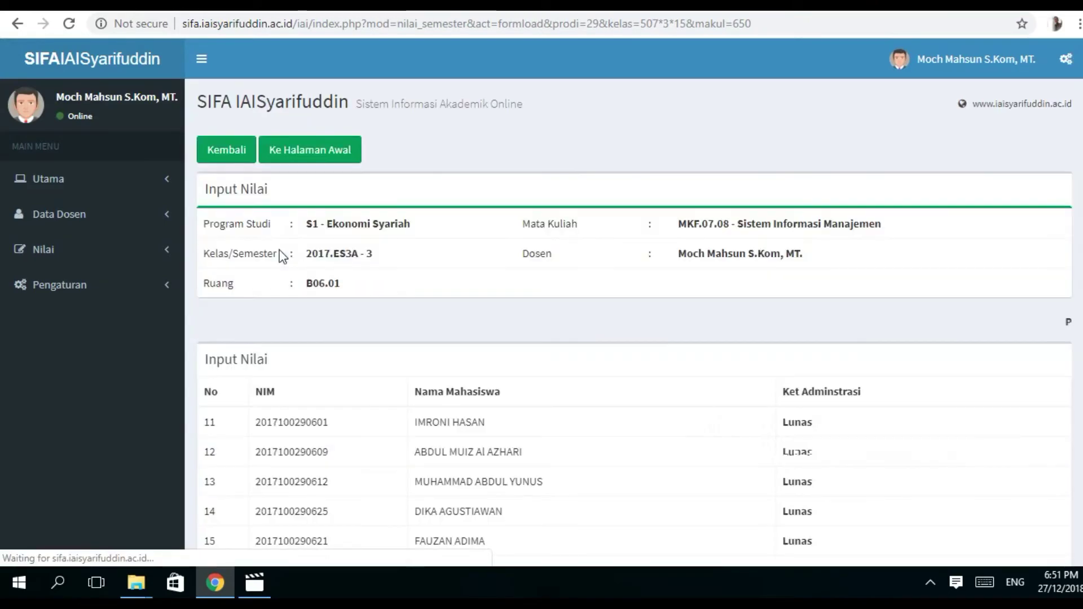
scroll(243, 366, "down", 2)
scroll(249, 312, "down", 5)
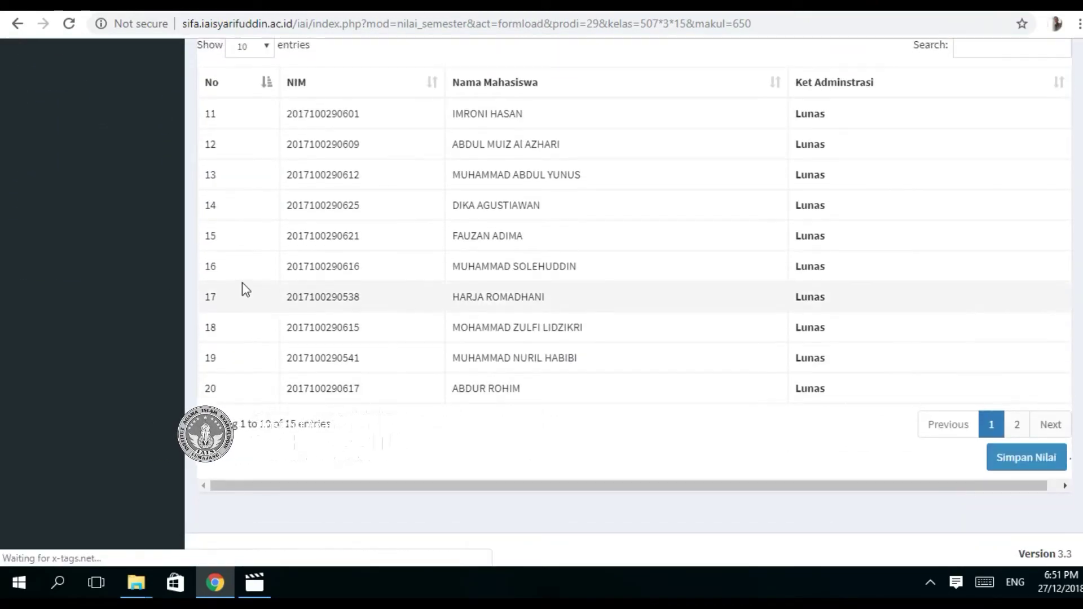
Show 100 entries per page in the Input Nilai table and save the remaining students' grade entries.
scroll(251, 260, "up", 3)
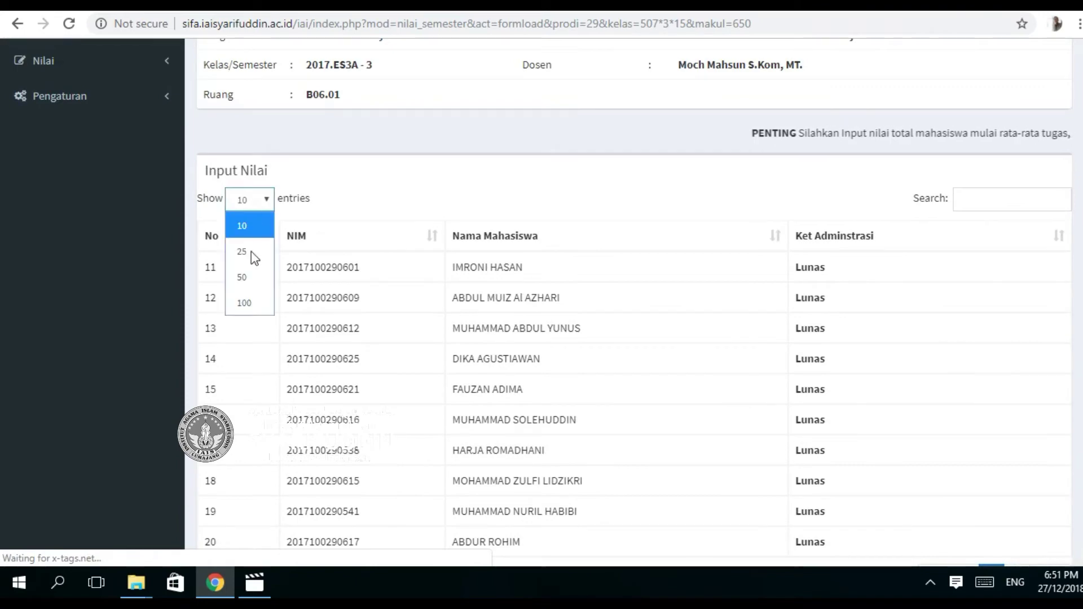
left_click(244, 303)
scroll(576, 376, "down", 6)
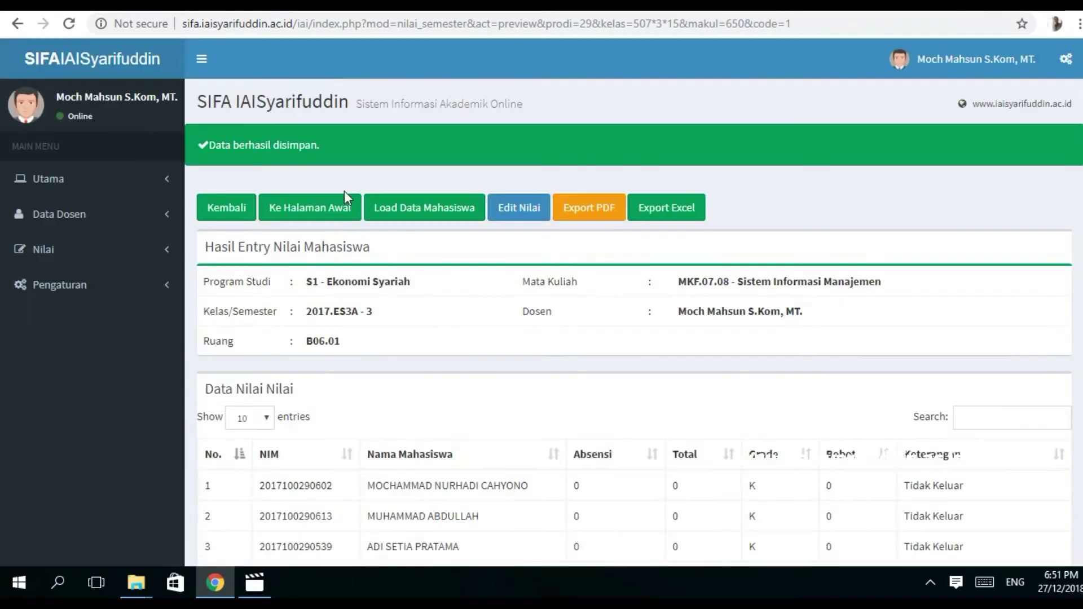
Examine the saved Data Nilai list, including its entry count and the second page of students.
scroll(344, 237, "down", 6)
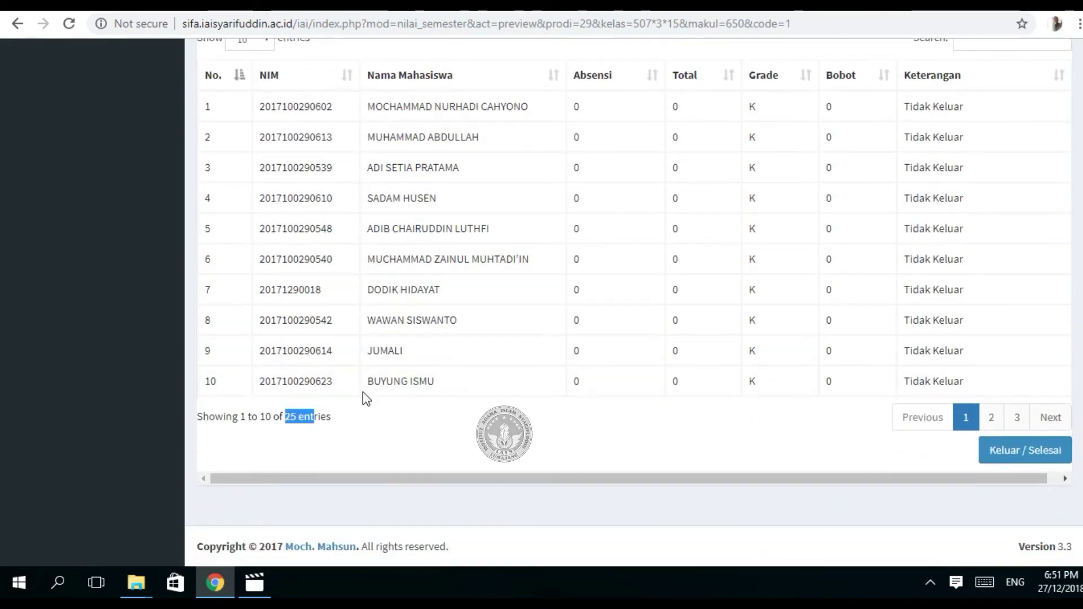
scroll(704, 305, "down", 6)
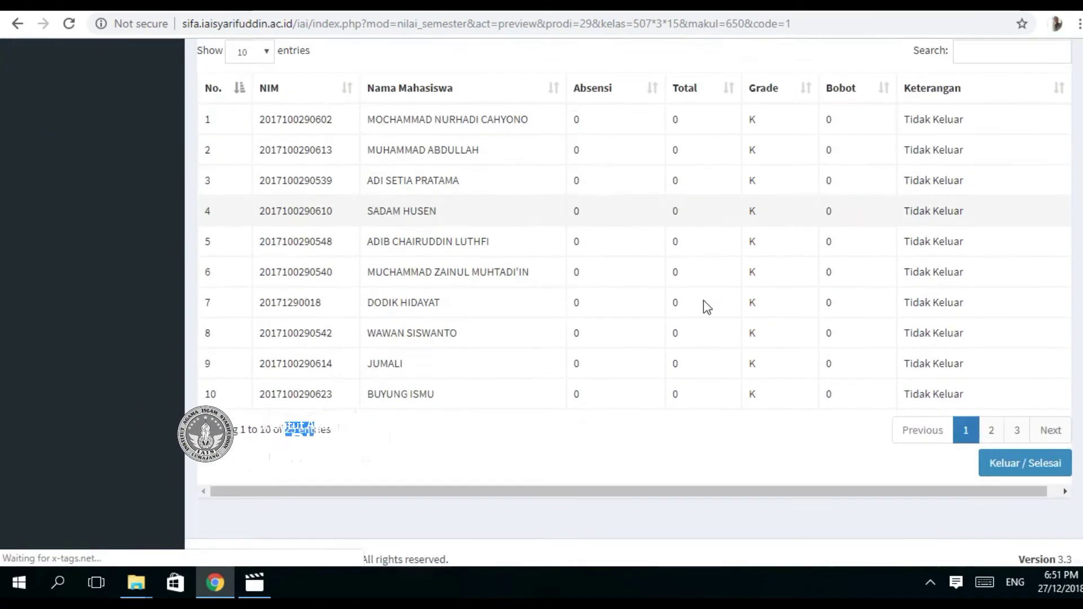
left_click(994, 396)
scroll(386, 262, "up", 4)
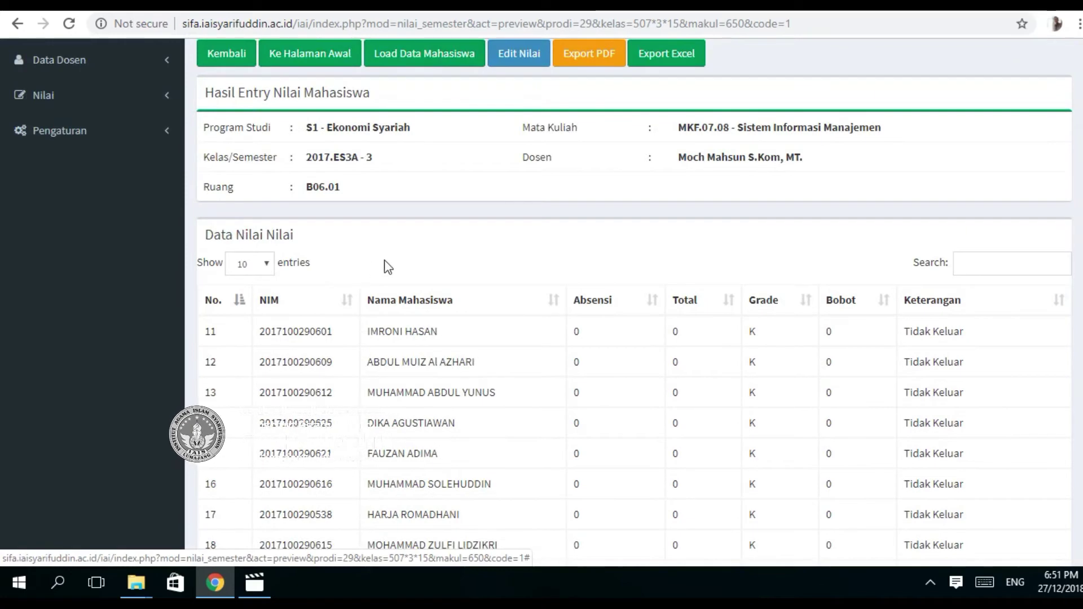
scroll(278, 330, "down", 1)
scroll(432, 286, "up", 5)
scroll(431, 281, "down", 1)
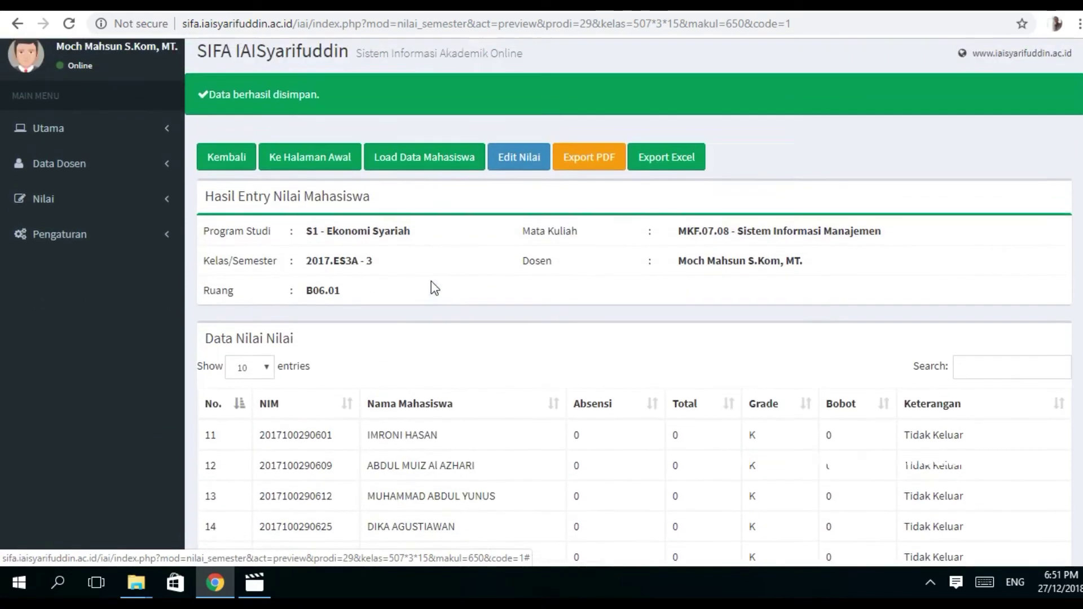
scroll(431, 281, "up", 1)
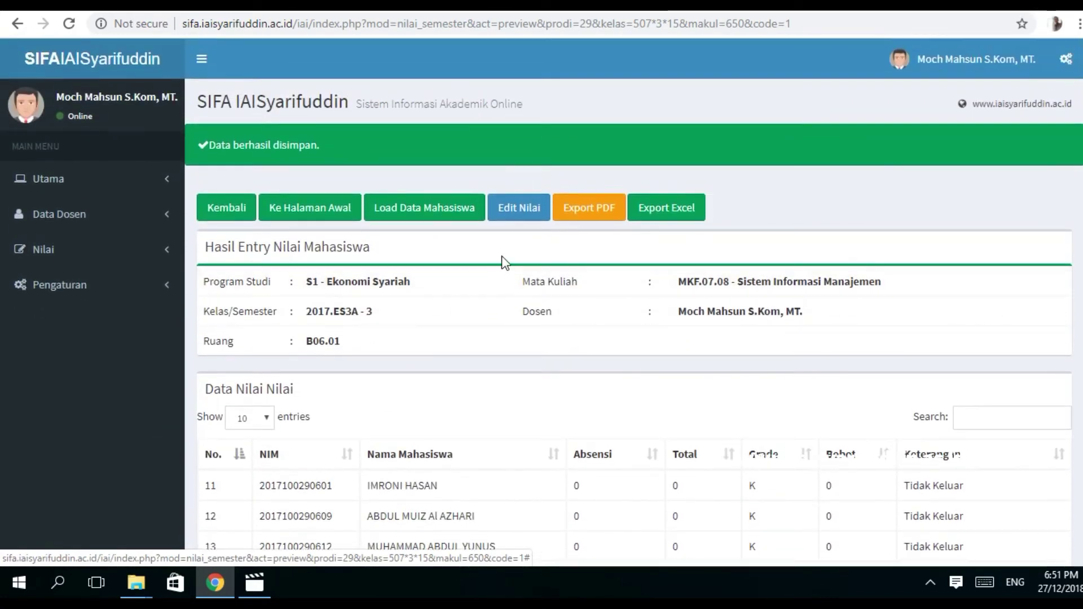
Open the saved class grades for editing.
left_click(520, 216)
scroll(518, 213, "down", 3)
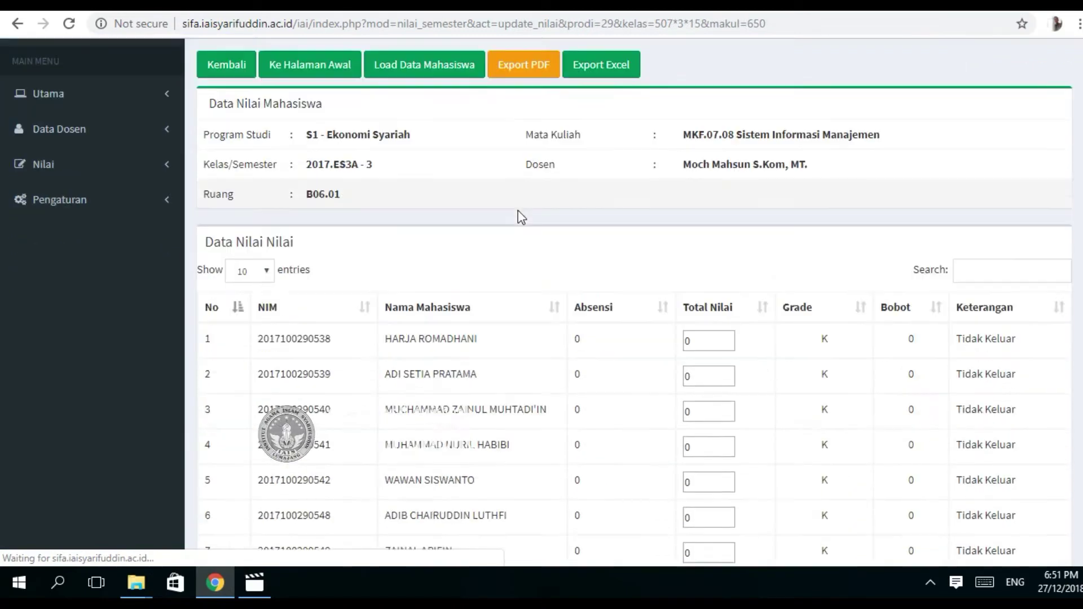
scroll(395, 226, "down", 2)
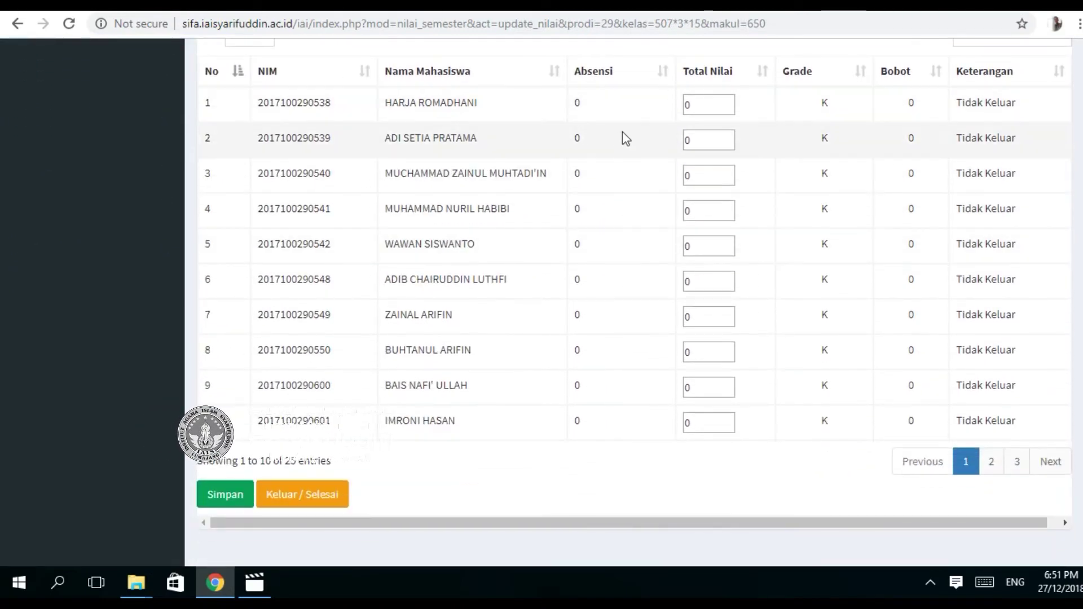
scroll(452, 153, "up", 1)
Set the first student's Total Nilai to 50 and save it.
left_click_drag(698, 193, 672, 186)
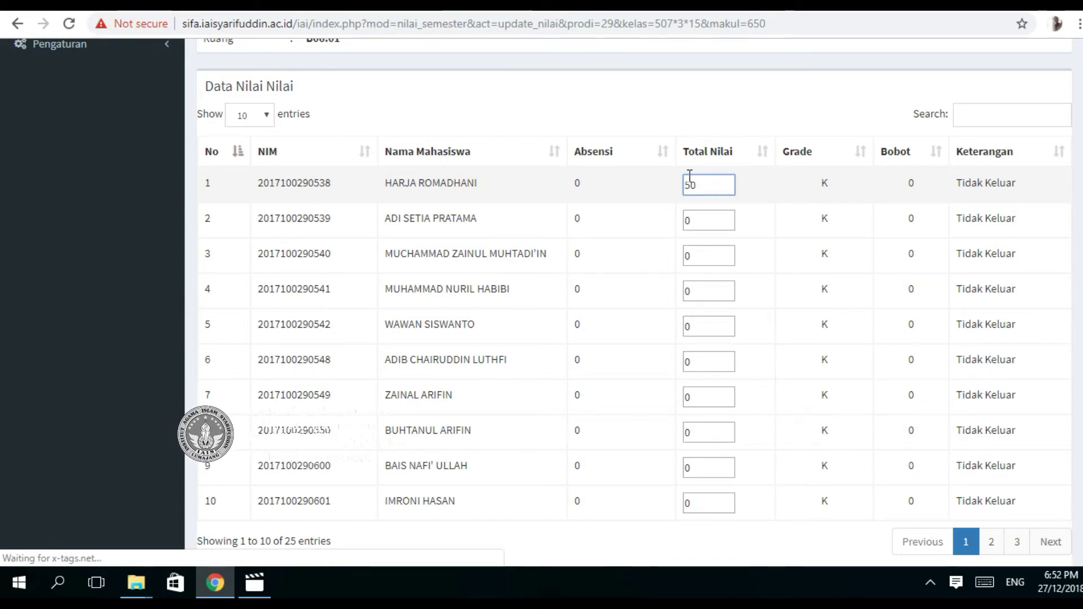
key("Return")
scroll(705, 211, "down", 2)
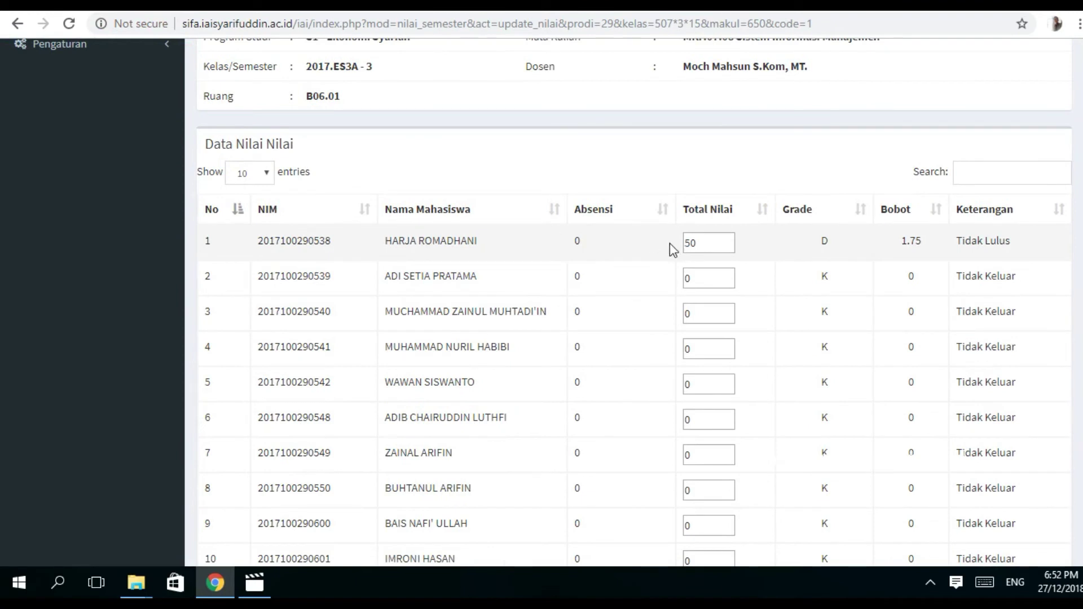
Set the second student's Total Nilai to 100 and save it.
key("Return")
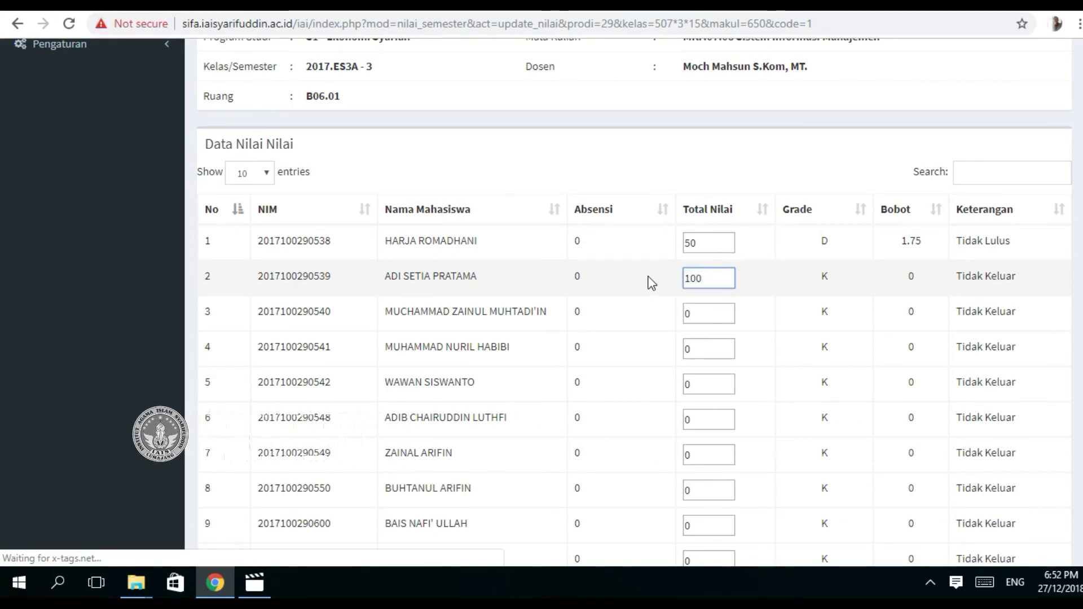
key("Return")
scroll(649, 282, "down", 3)
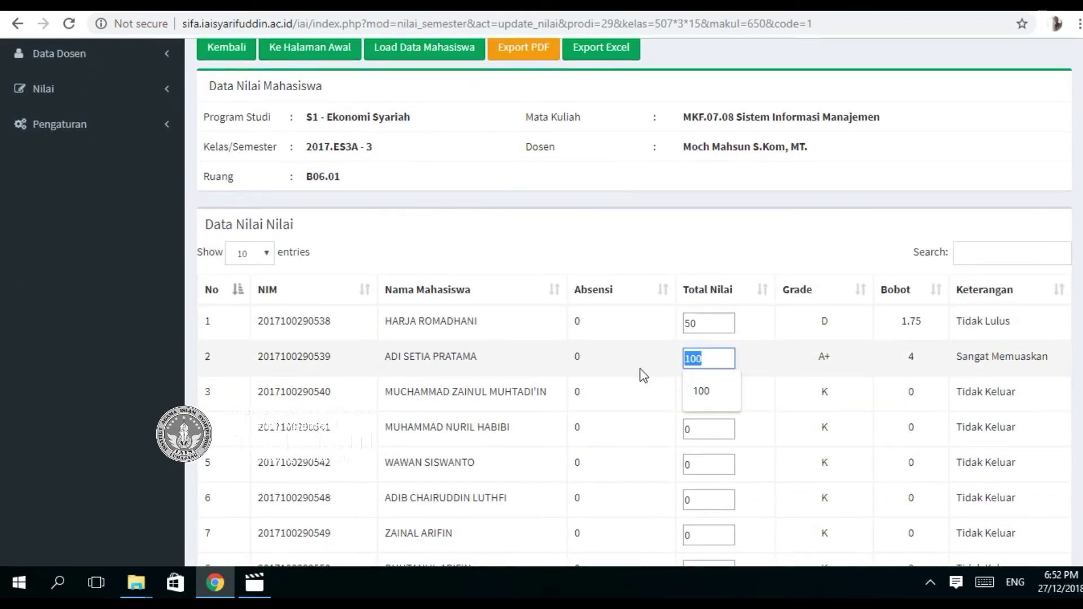
Change the second student's Total Nilai to 70 and save it.
type("70")
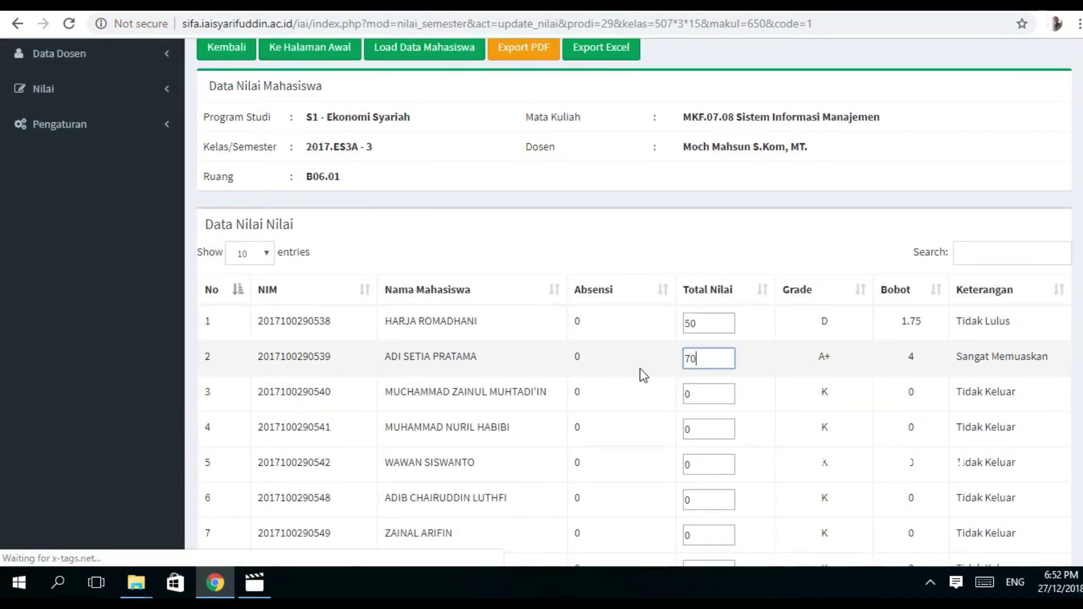
key("Return")
scroll(641, 375, "down", 3)
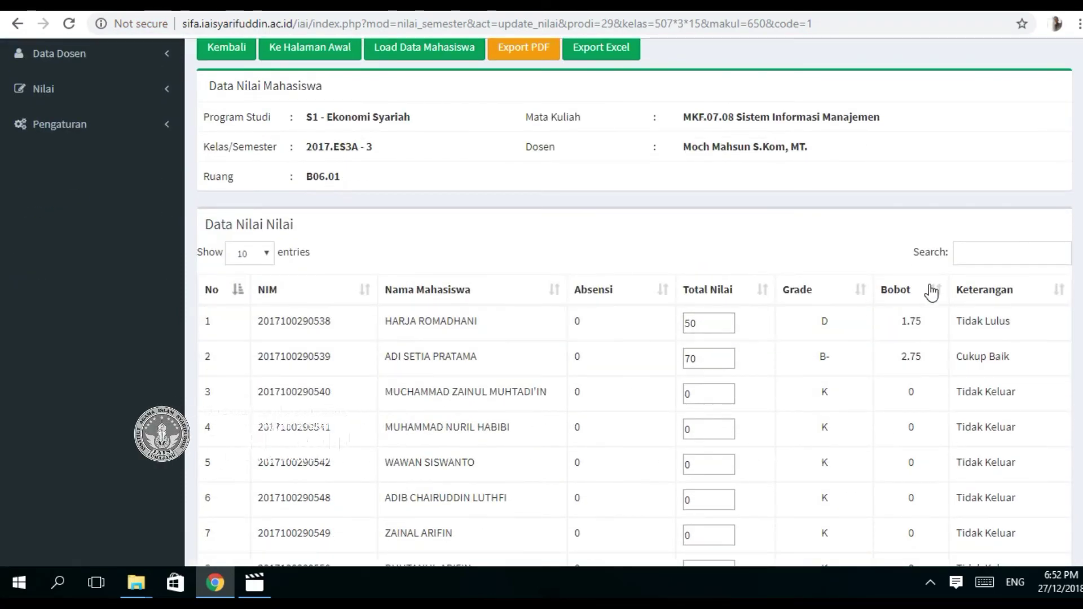
Set Total Nilai to 10 for the first student and 20 for the second student, and save the grades.
scroll(689, 345, "down", 3)
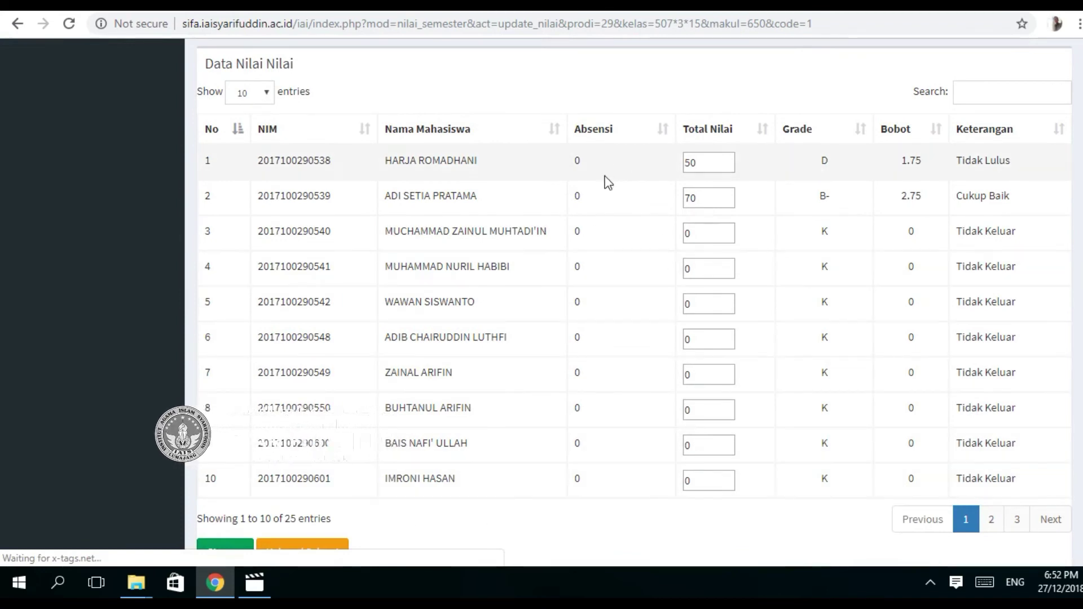
left_click_drag(702, 240, 676, 229)
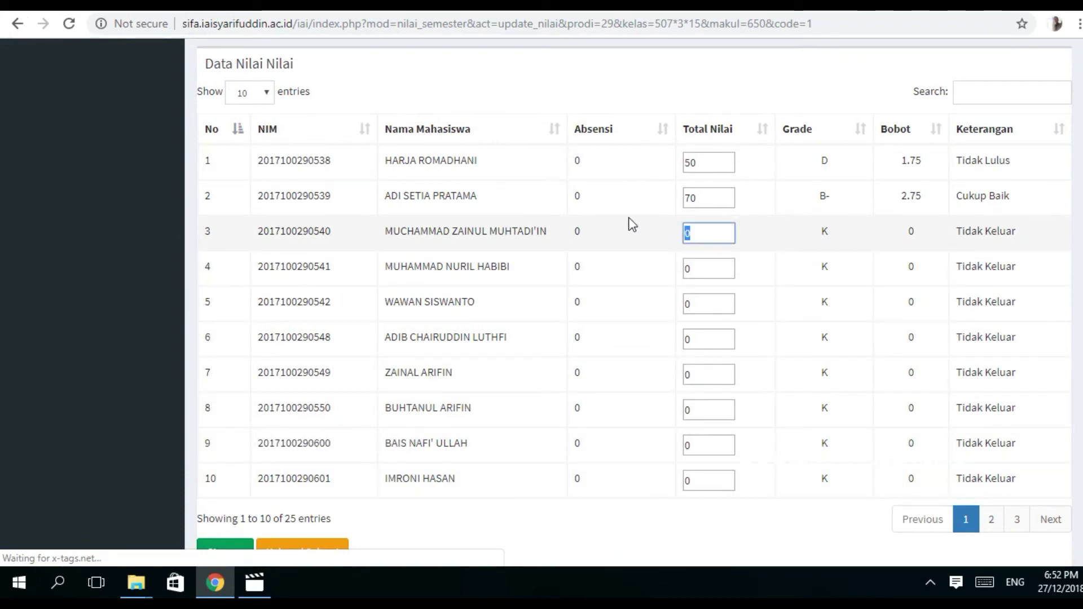
scroll(607, 205, "up", 2)
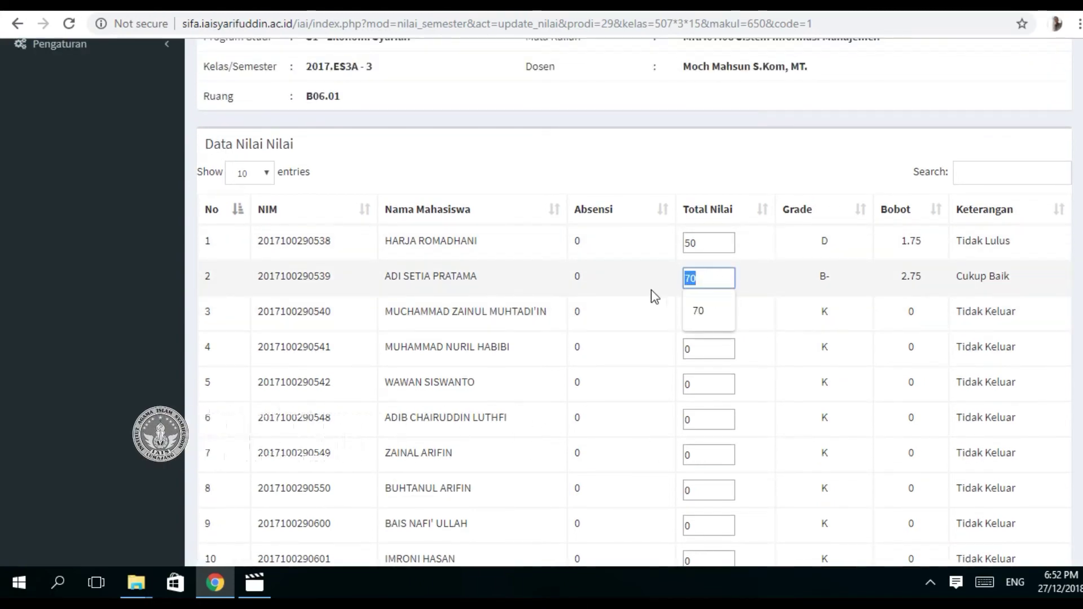
key("BackSpace")
type("20")
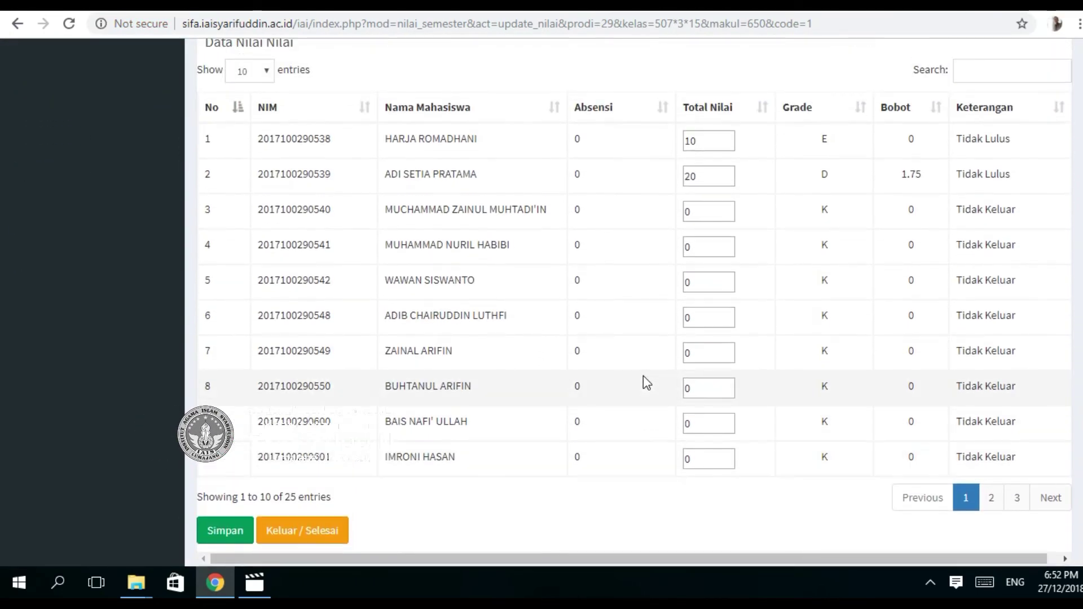
Set the editable Data Nilai table to show 100 entries per page and go to its save option.
scroll(637, 361, "up", 2)
scroll(643, 208, "down", 4)
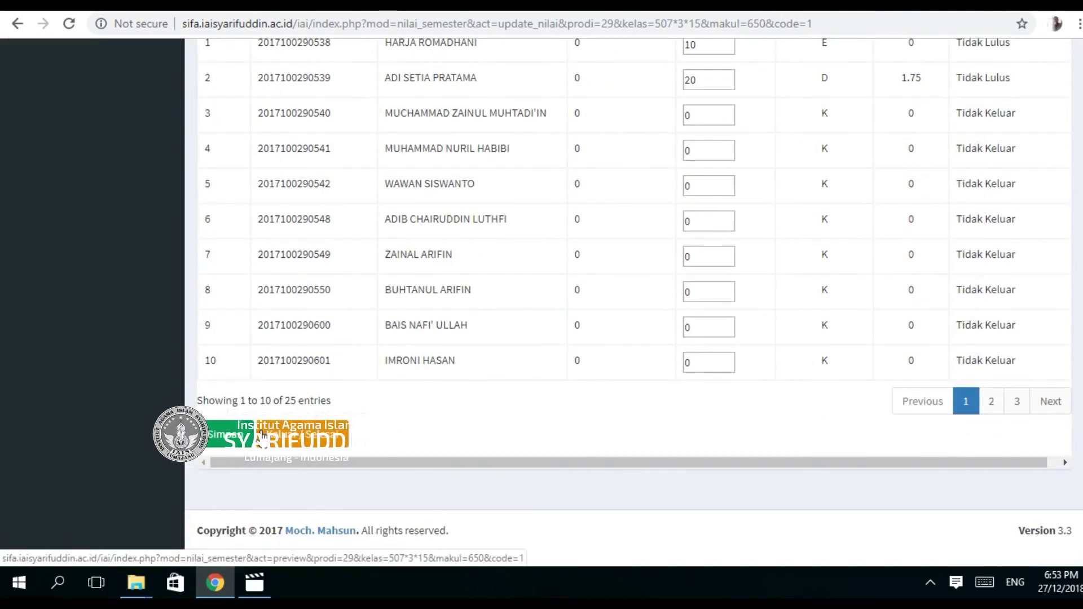
scroll(350, 305, "up", 4)
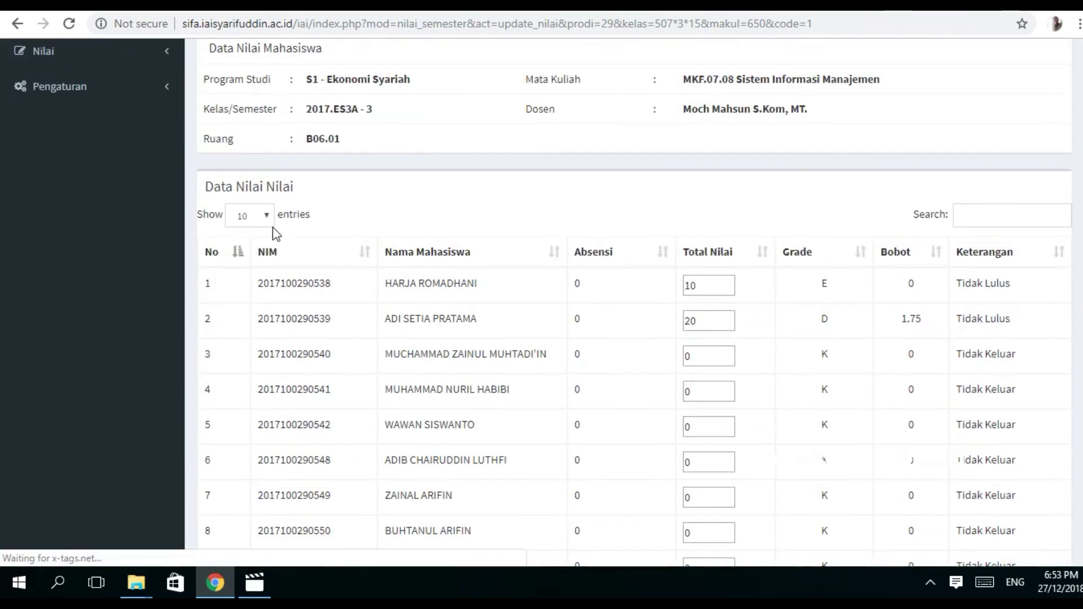
left_click(243, 318)
scroll(570, 217, "down", 10)
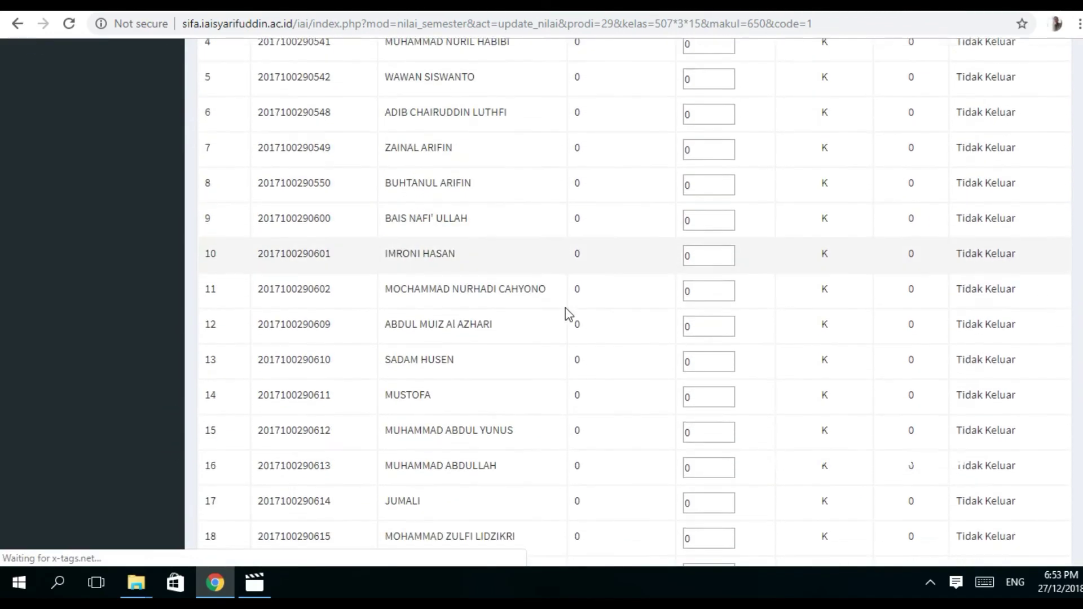
scroll(603, 336, "down", 4)
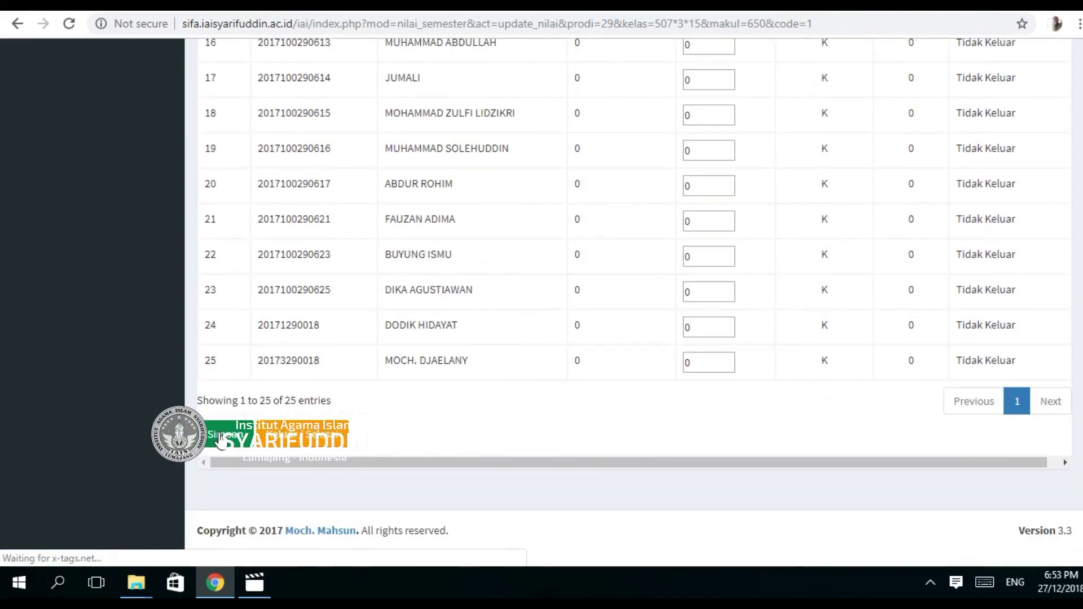
Exit grade entry to the results preview and show 100 entries per page in the Data Nilai table.
left_click(285, 434)
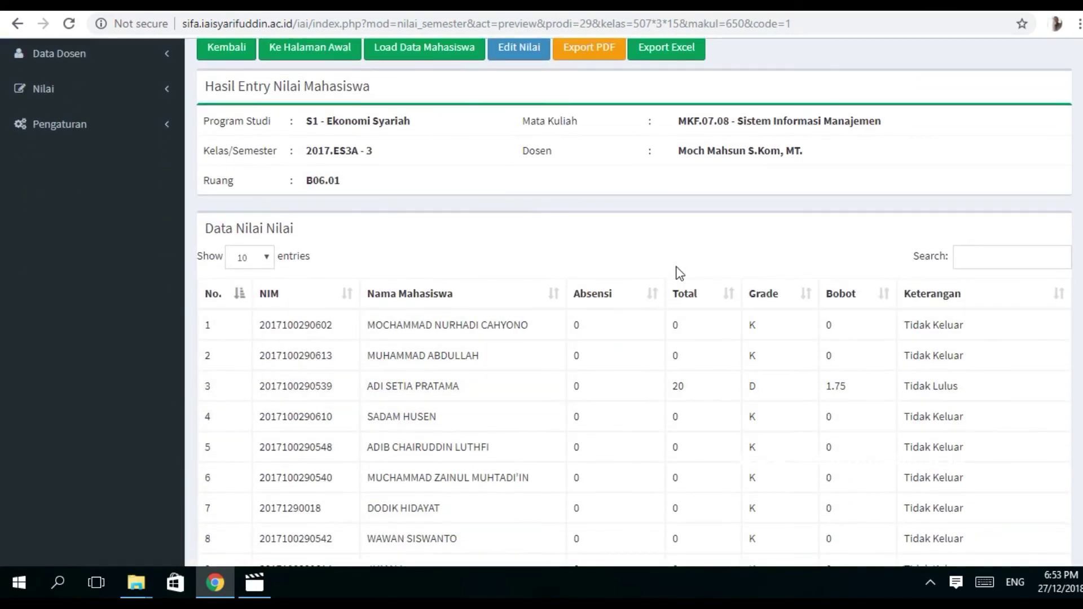
scroll(310, 214, "down", 2)
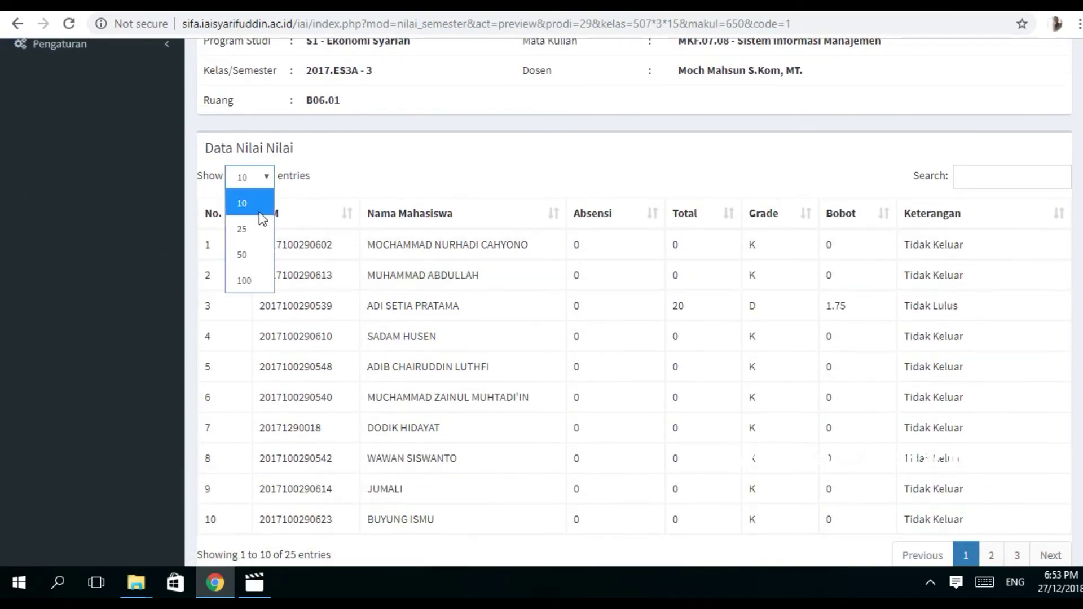
left_click(243, 280)
Review the Total, Grade, Bobot and Keterangan of all students in the grade results table.
scroll(736, 269, "down", 10)
scroll(713, 364, "up", 7)
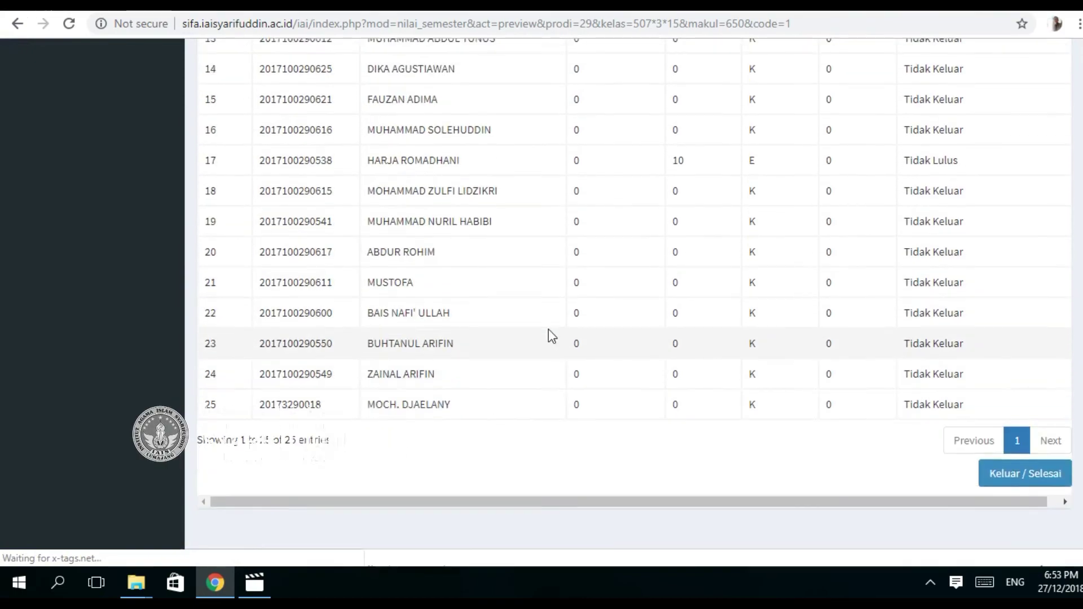
scroll(314, 117, "up", 7)
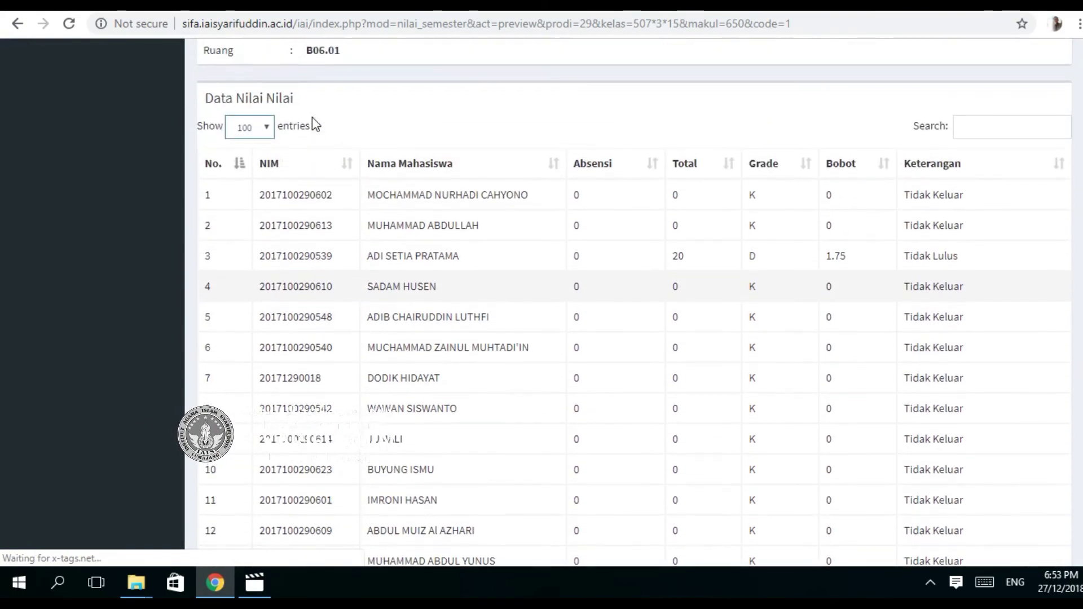
scroll(363, 295, "down", 4)
scroll(593, 367, "down", 10)
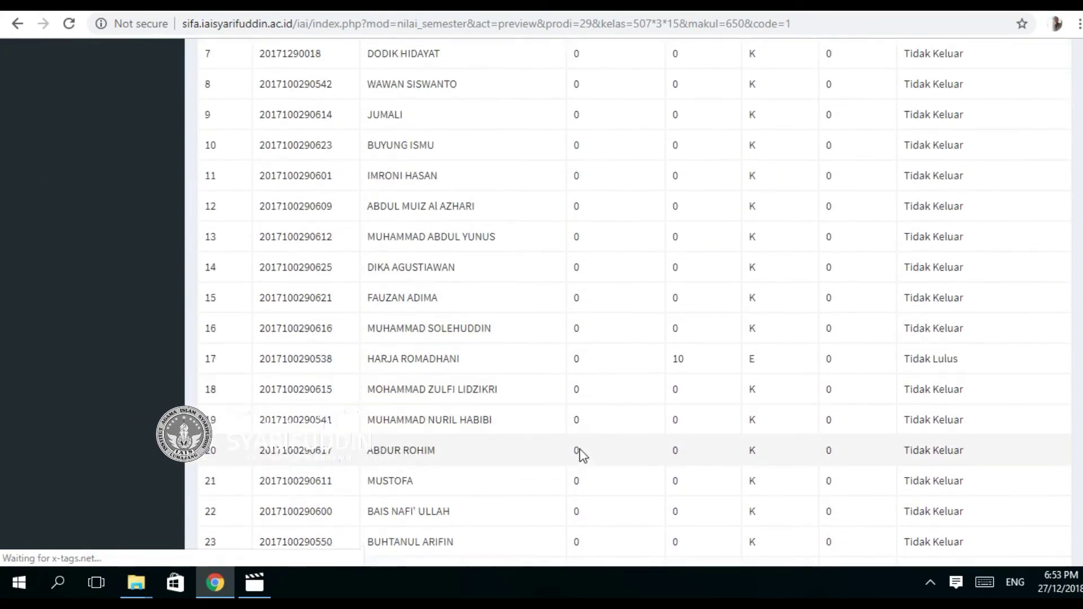
scroll(671, 362, "up", 7)
scroll(617, 328, "up", 5)
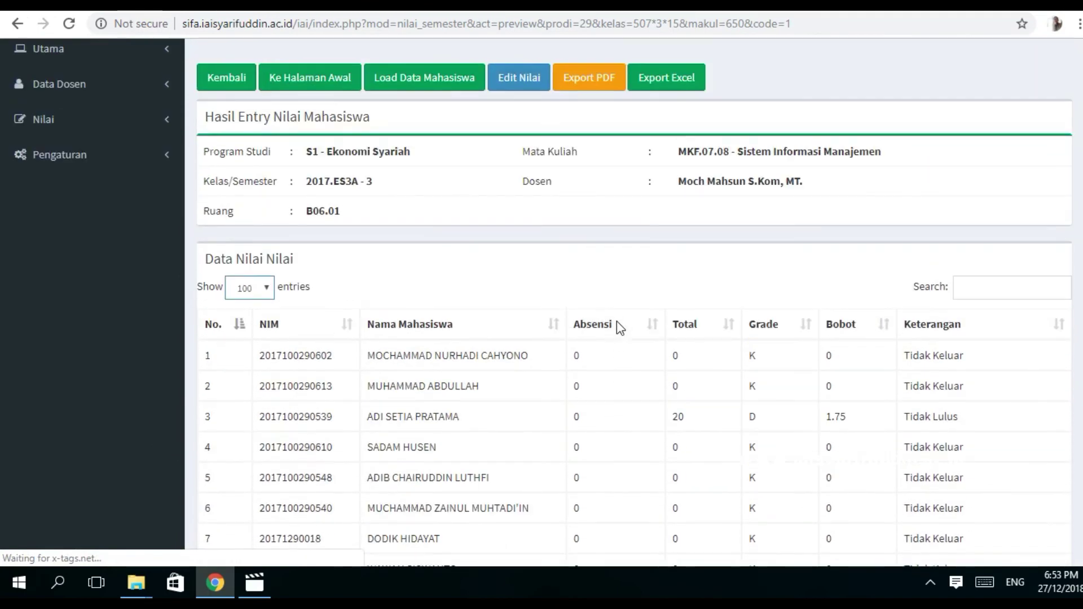
scroll(389, 322, "down", 4)
scroll(400, 332, "up", 5)
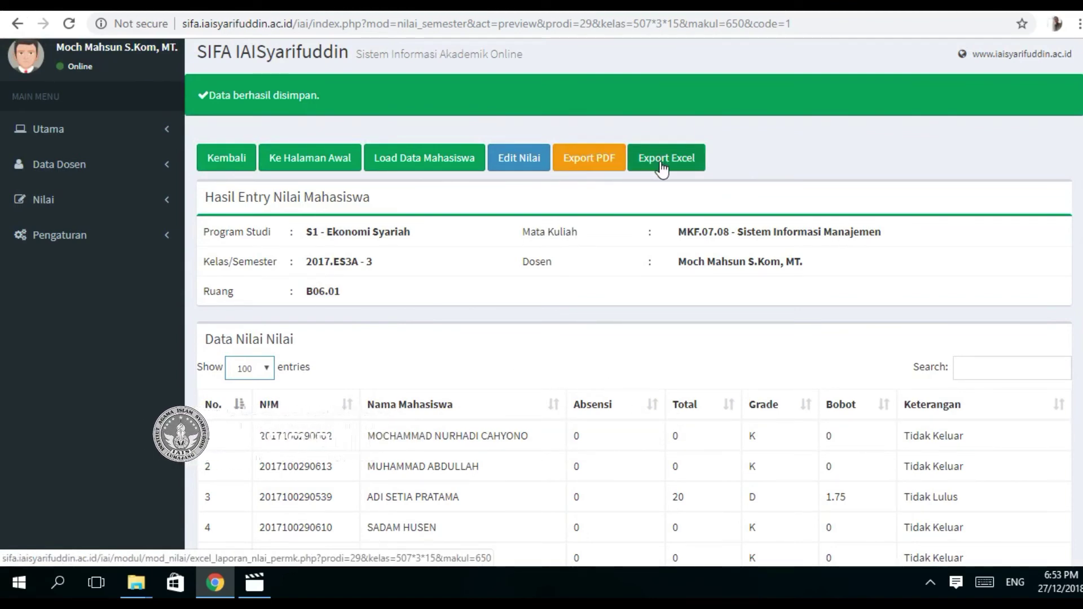
Export the grade results as a PDF and review the course details and student grade table in it.
left_click(585, 165)
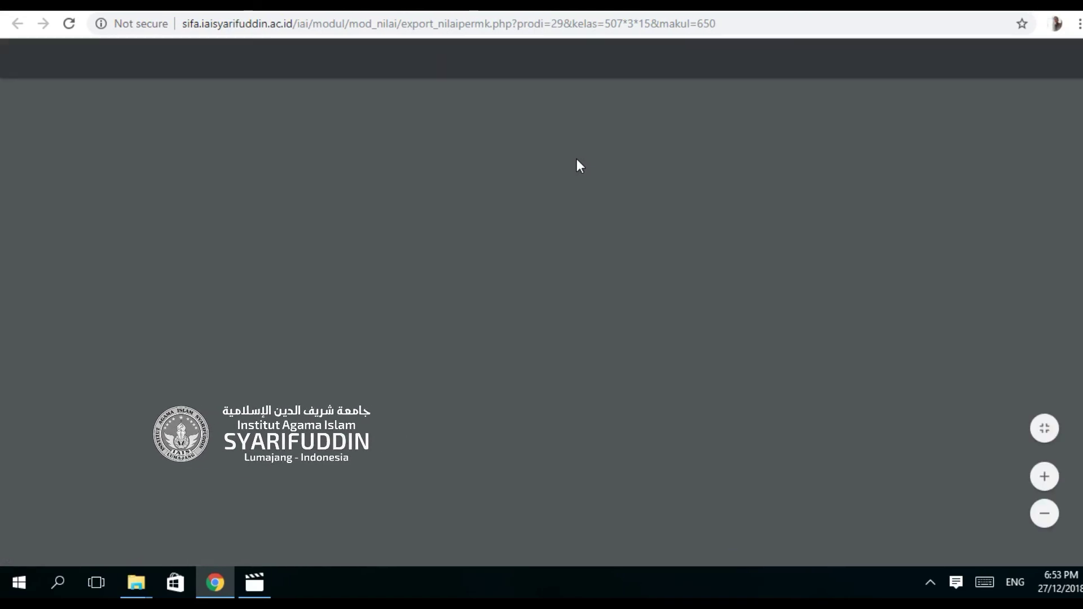
scroll(578, 169, "down", 7)
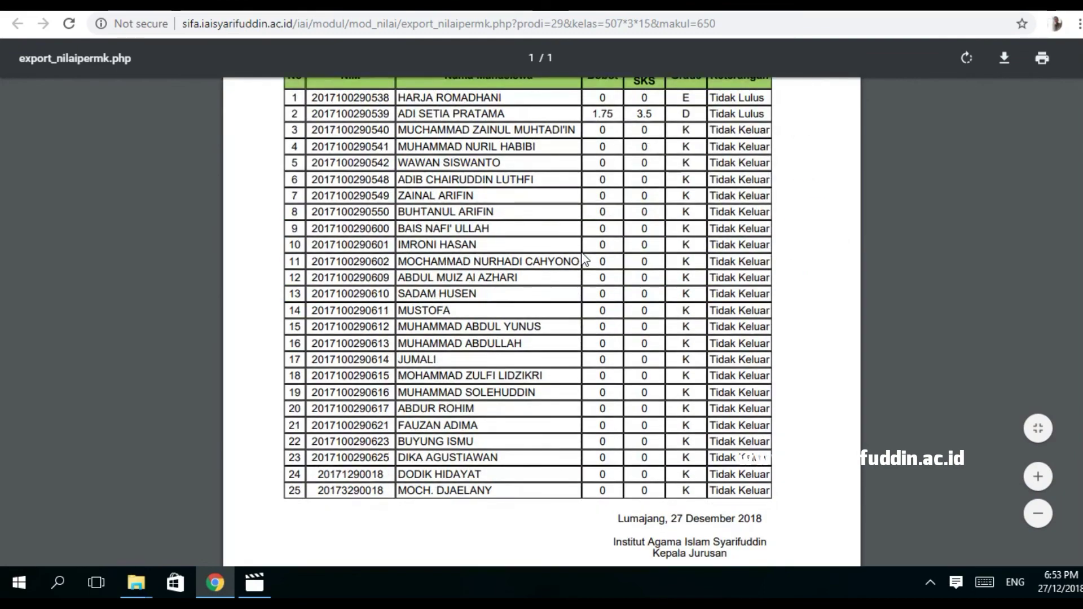
scroll(584, 257, "up", 3)
scroll(584, 257, "up", 2)
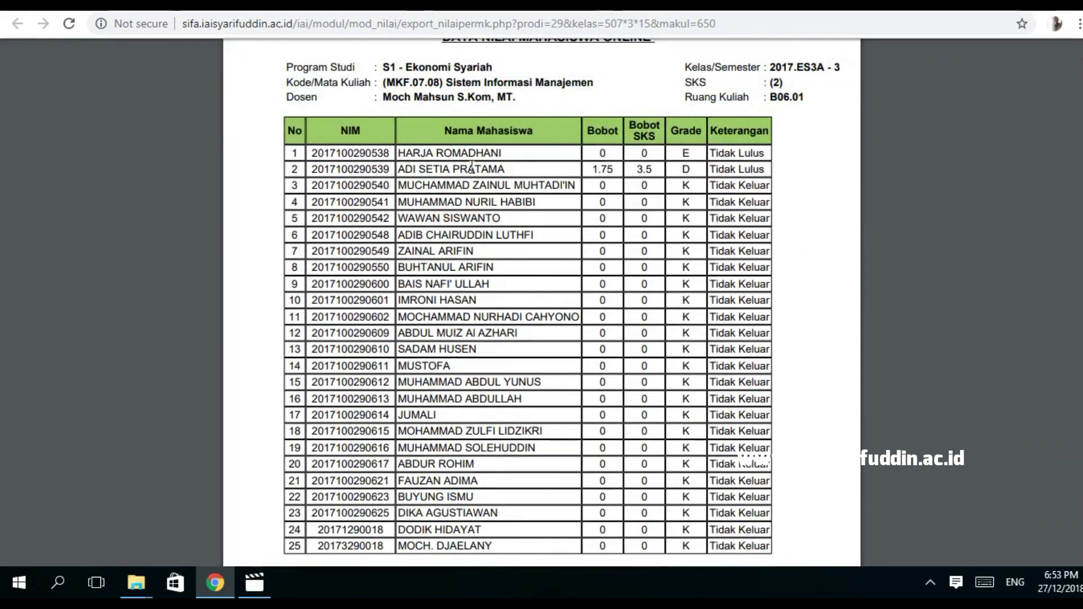
left_click_drag(424, 169, 384, 135)
left_click_drag(449, 169, 453, 185)
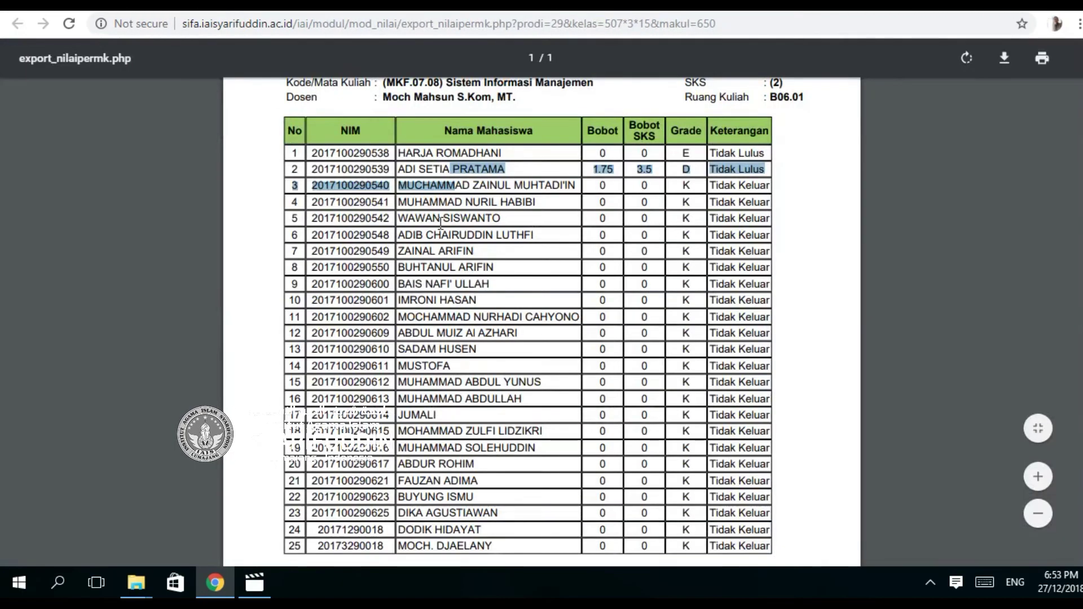
scroll(441, 222, "up", 3)
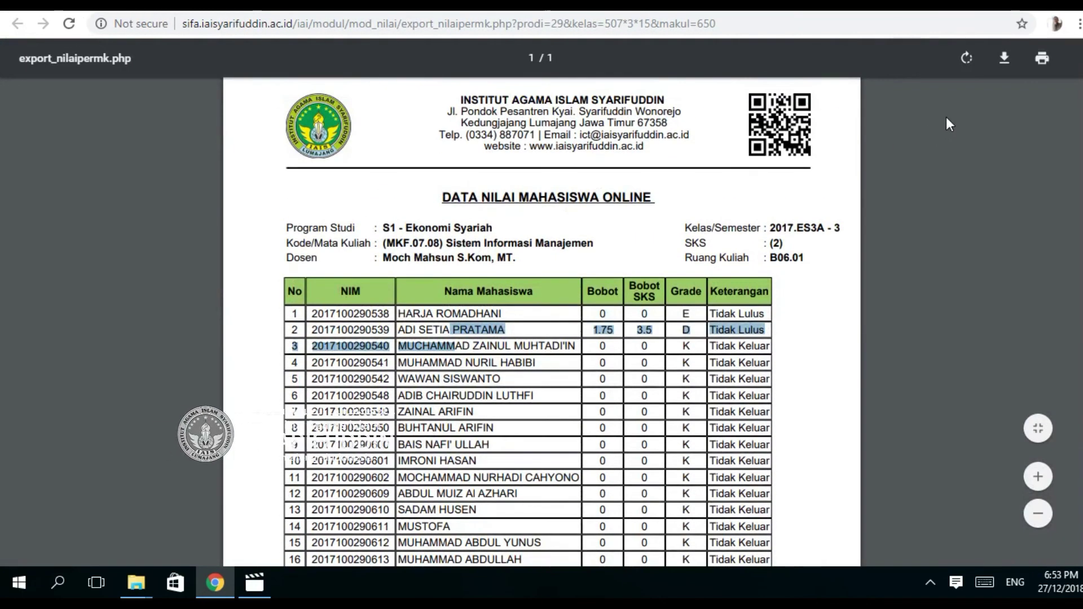
left_click(1005, 59)
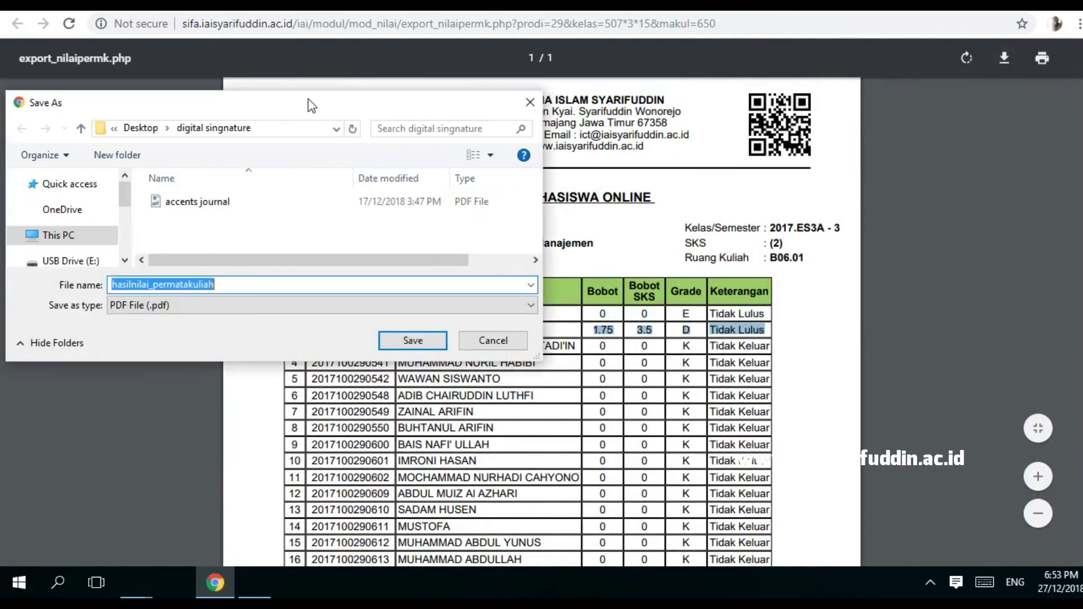
type("ar")
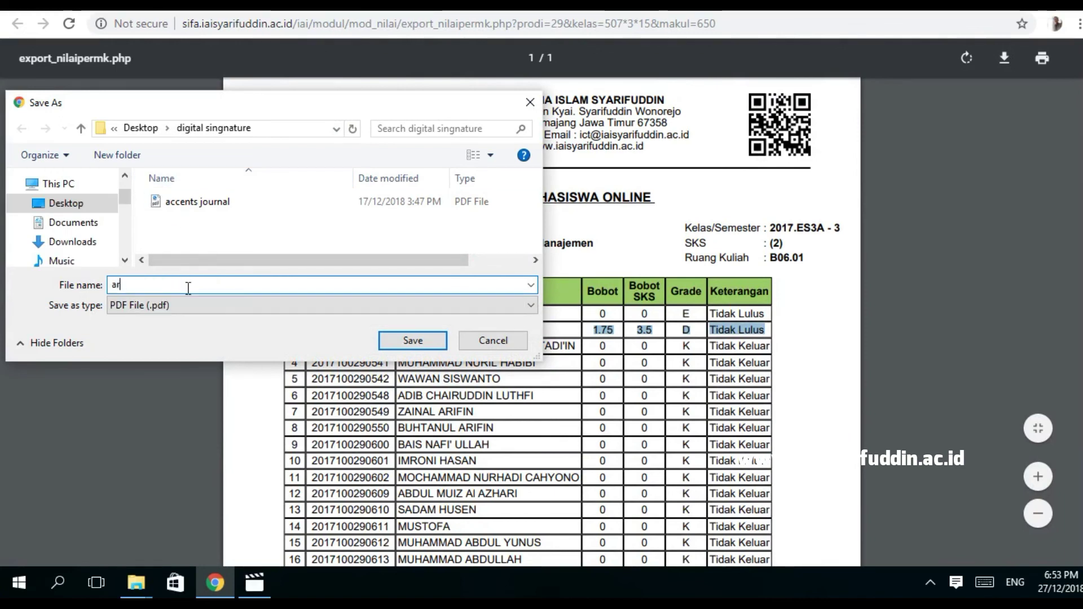
key("BackSpace")
key("BackSpace")
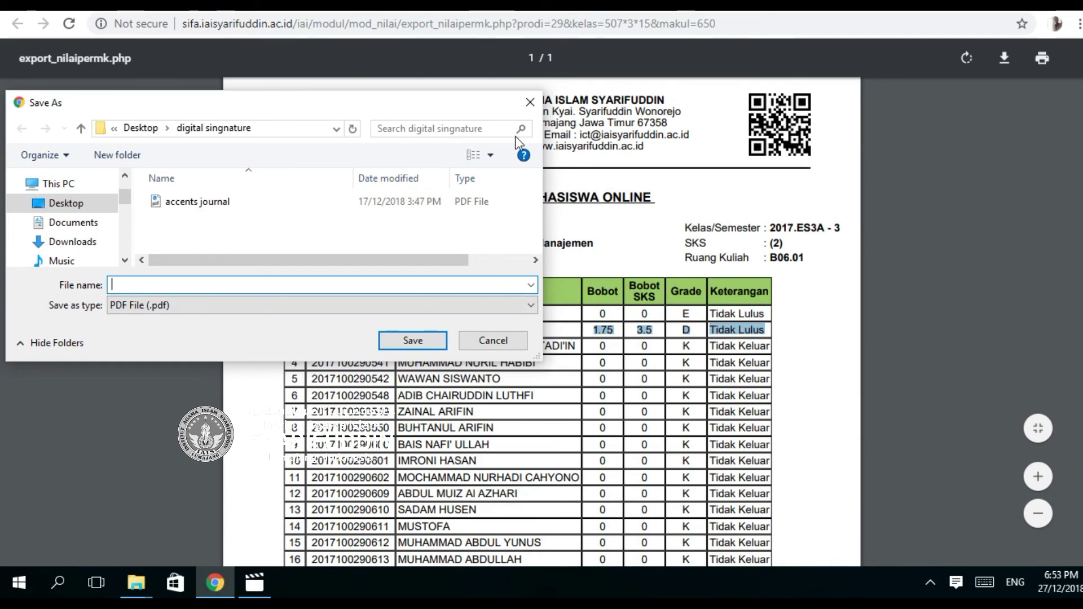
left_click(530, 103)
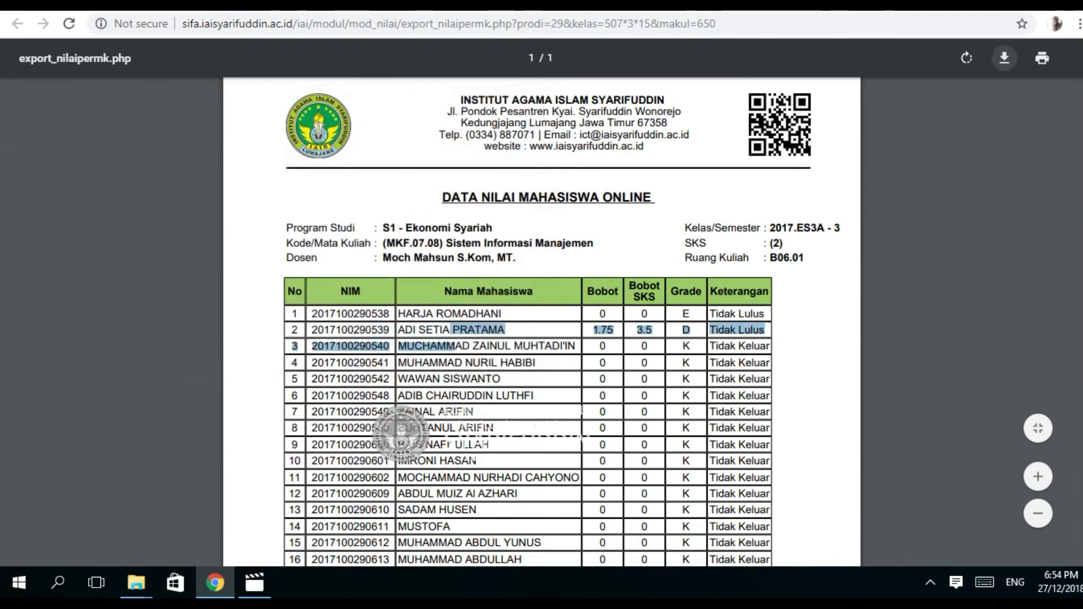
Return to the grade results page and export the grades to an Excel file.
key("alt+Left")
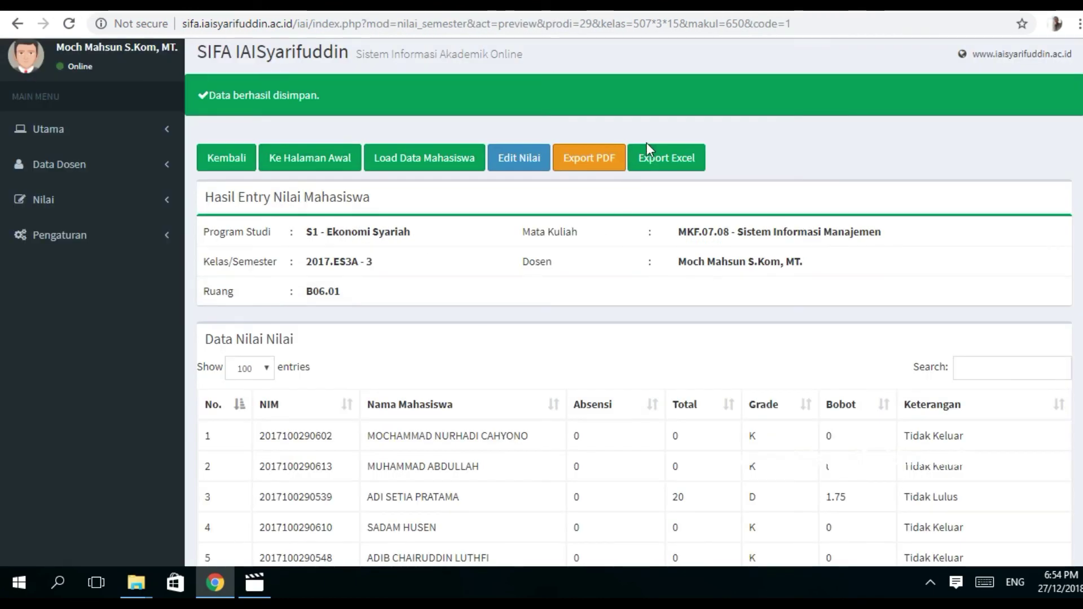
left_click(658, 160)
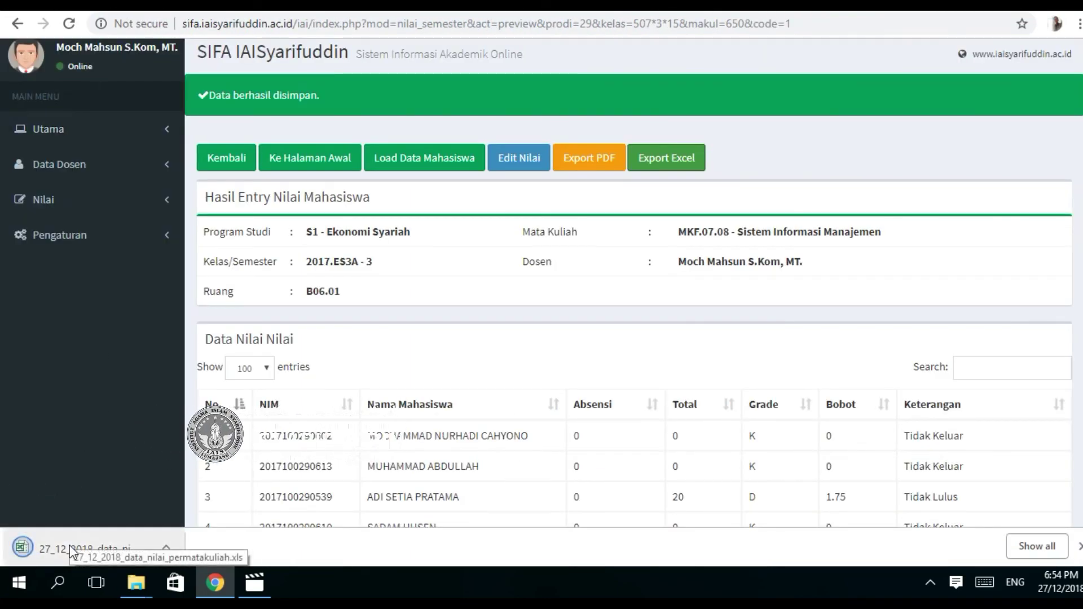
Log out of the lecturer account.
scroll(375, 293, "up", 1)
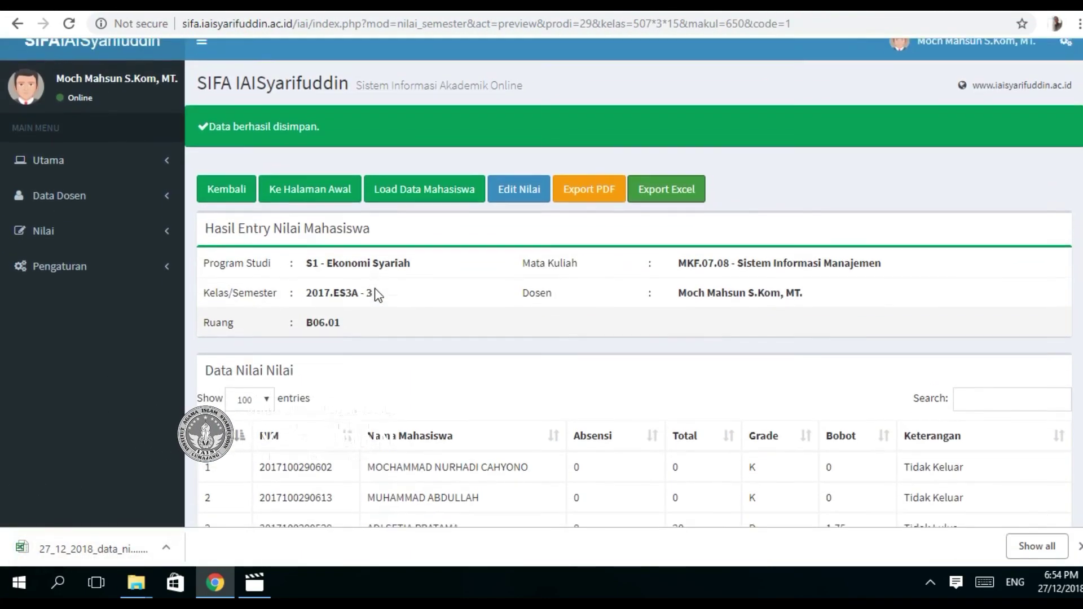
scroll(375, 294, "down", 4)
scroll(374, 288, "up", 4)
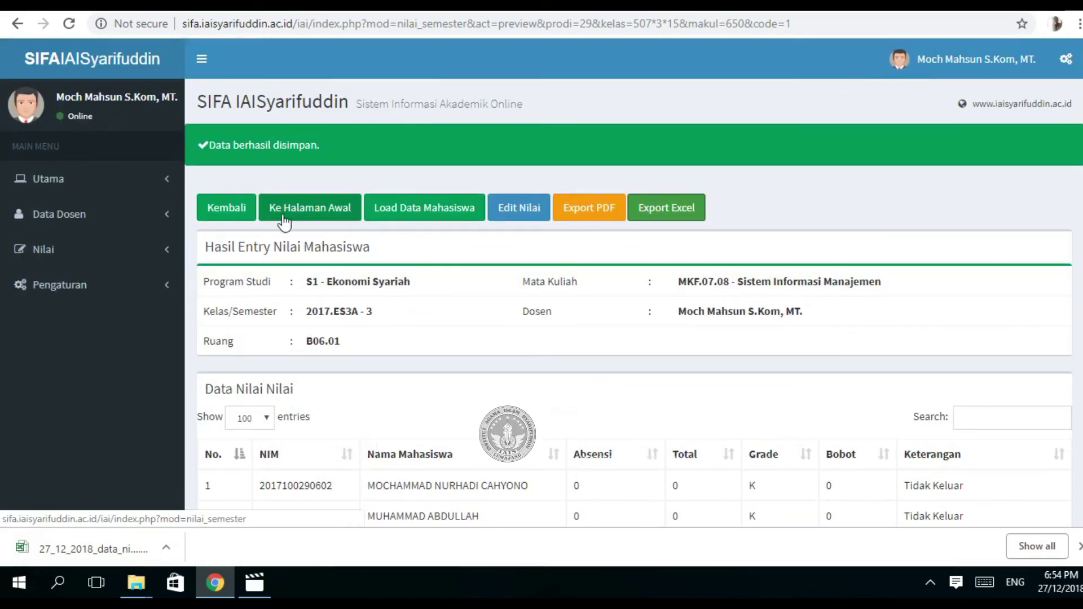
left_click(998, 68)
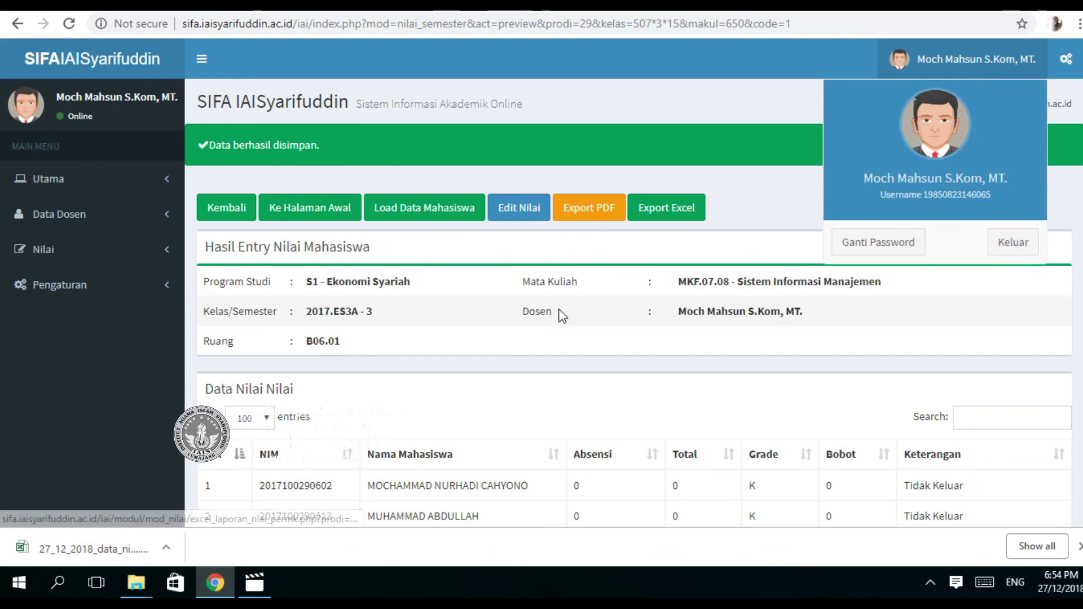
left_click(1014, 245)
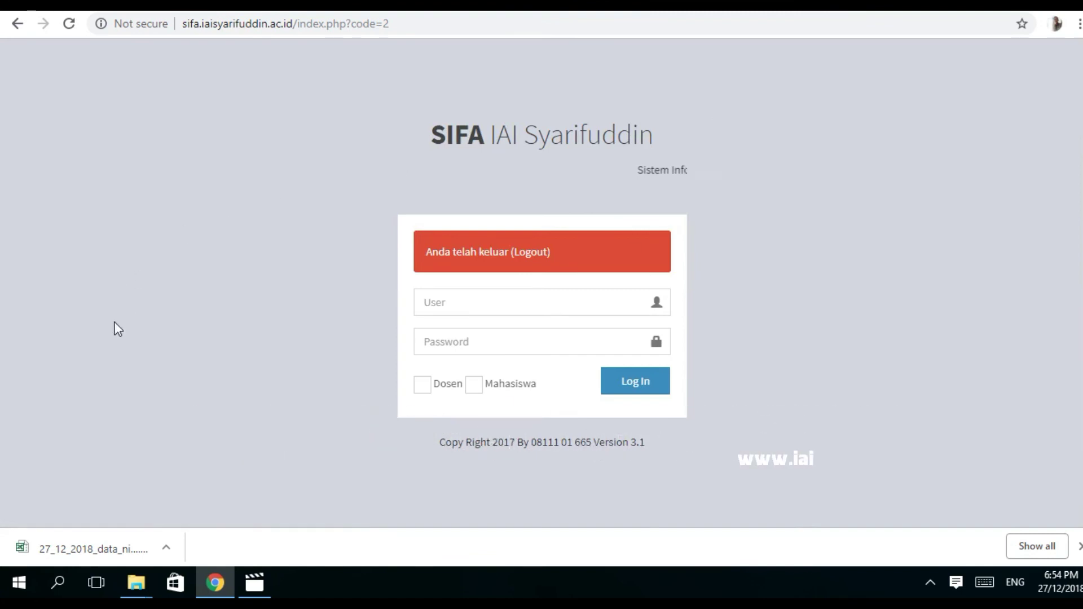
left_click(252, 584)
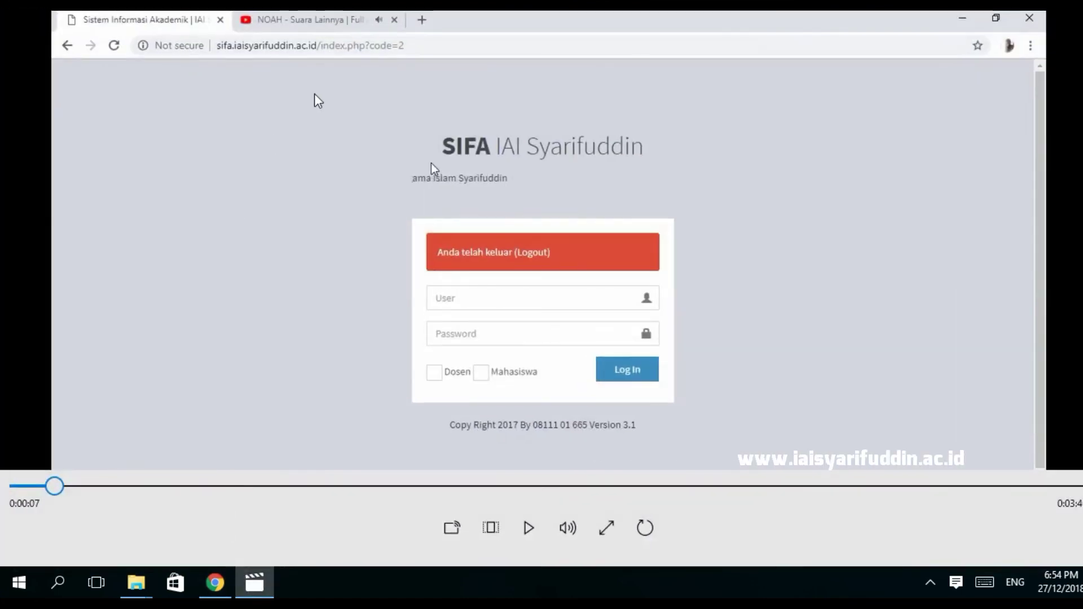
key("alt+Tab")
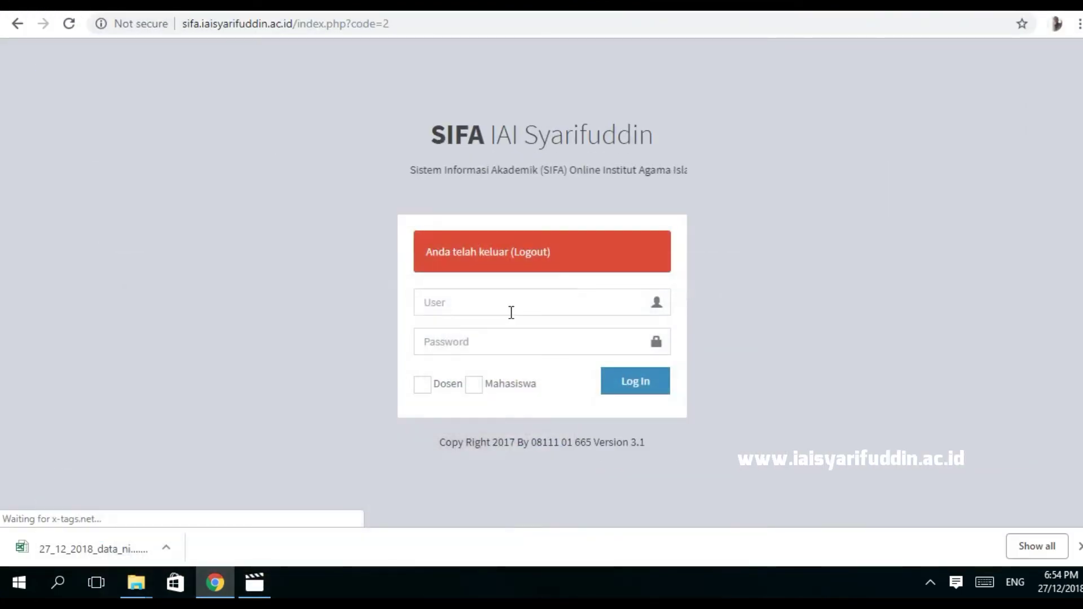